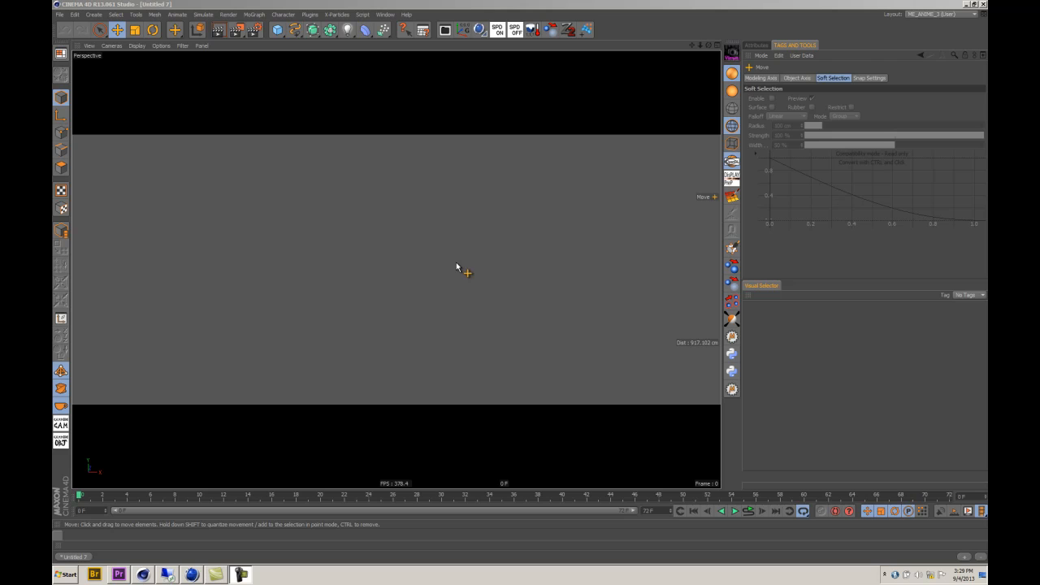
- Switch to Premiere Pro and move the Sequence 01 playhead to about 00:05:35, within clip 0063.mov
{"action": "left_click", "coordinate": [120, 577]}
{"action": "left_click_drag", "start_coordinate": [494, 299], "coordinate": [444, 305]}
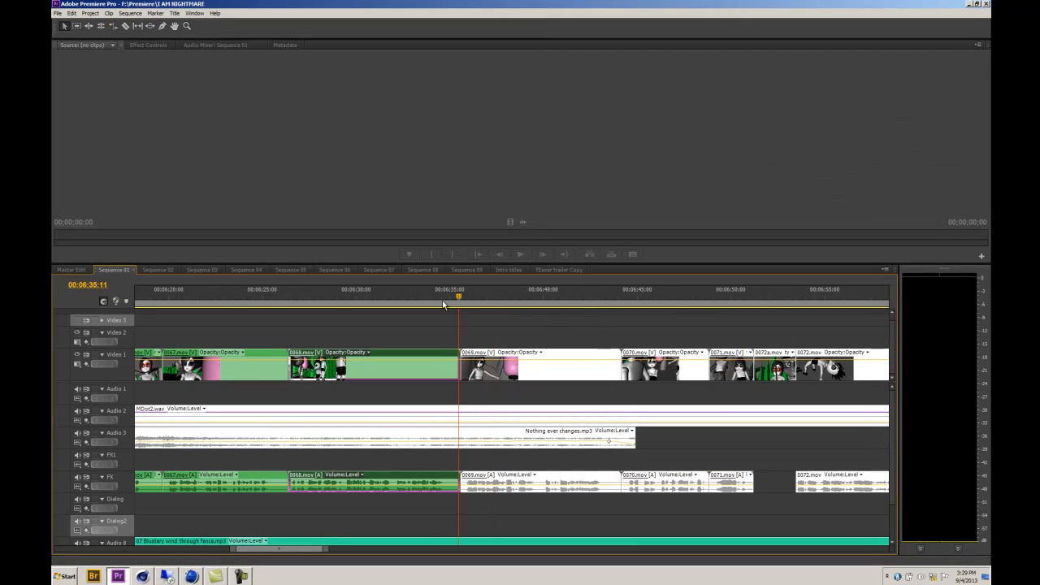
{"action": "key", "text": "backslash"}
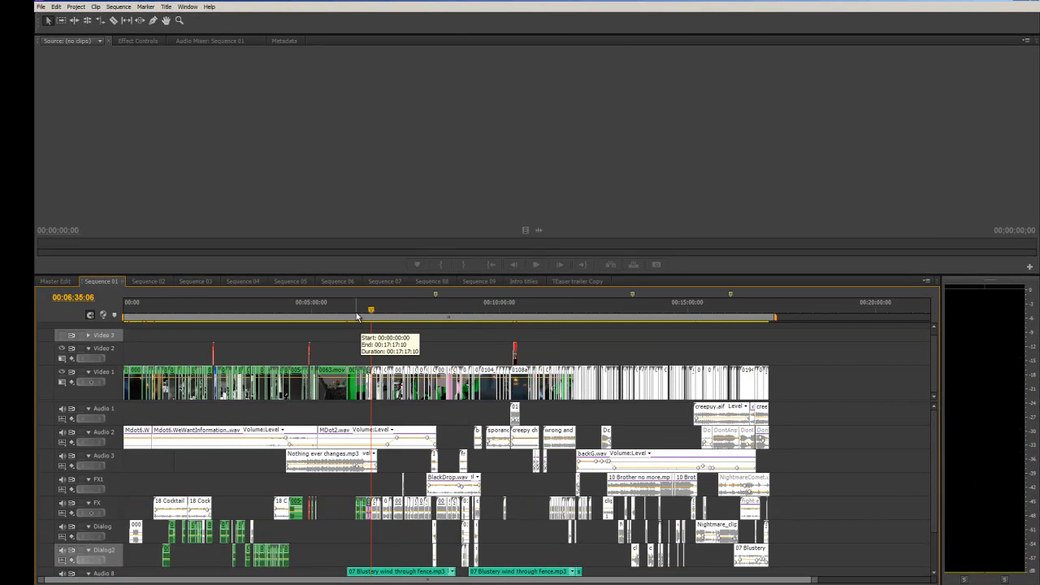
{"action": "left_click", "coordinate": [334, 313]}
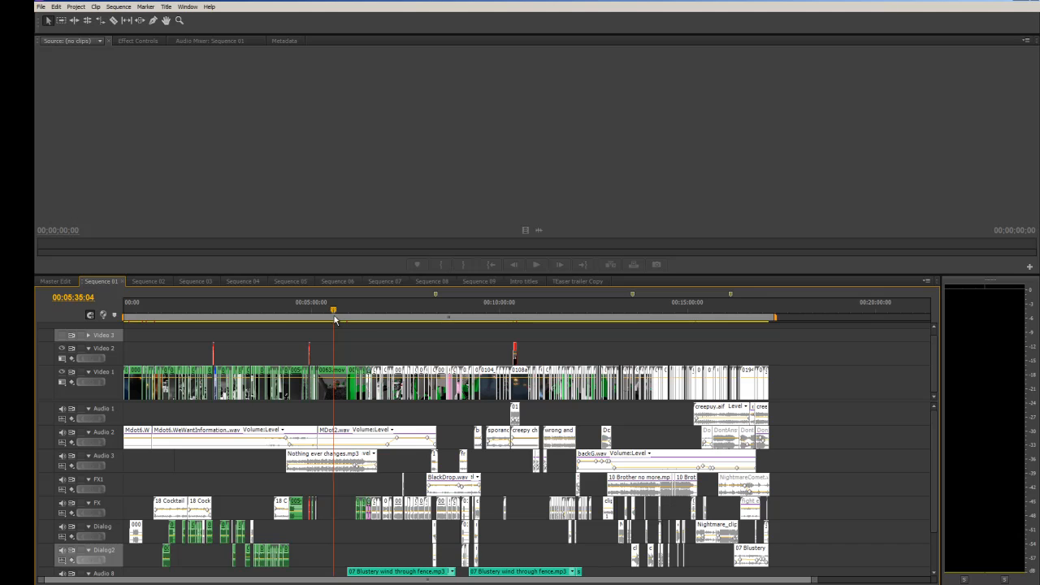
{"action": "key", "text": "equal"}
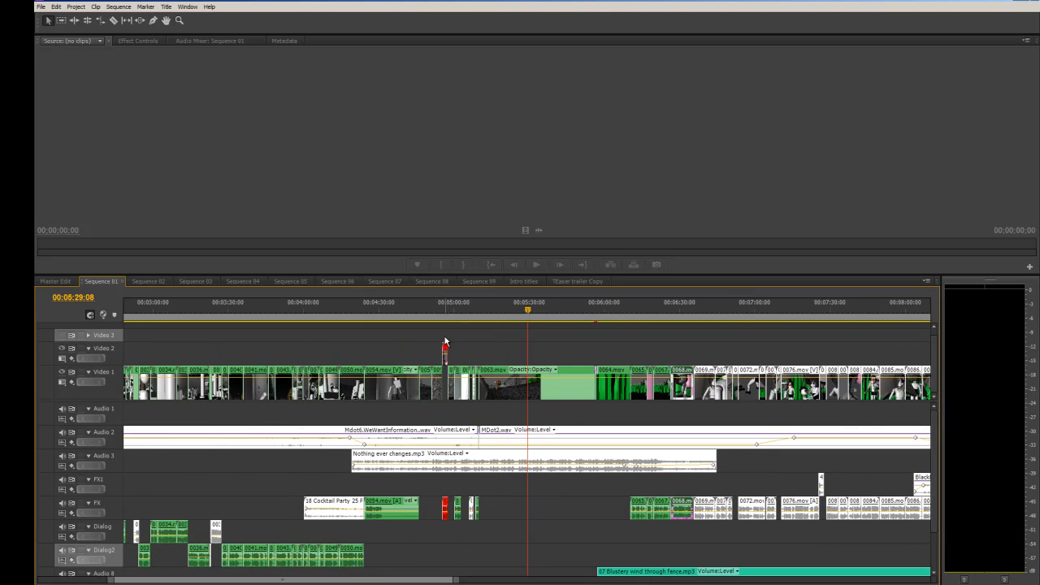
- Open clip 0063.mov in an enlarged Source monitor and scrub it to 00:00:19:04
{"action": "double_click", "coordinate": [546, 392]}
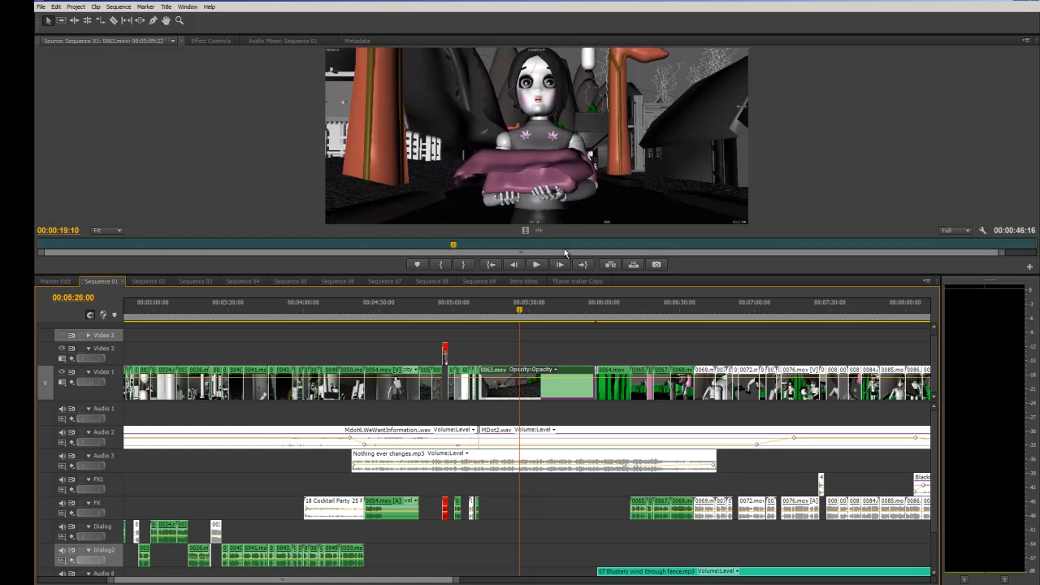
{"action": "left_click_drag", "start_coordinate": [579, 274], "coordinate": [577, 306]}
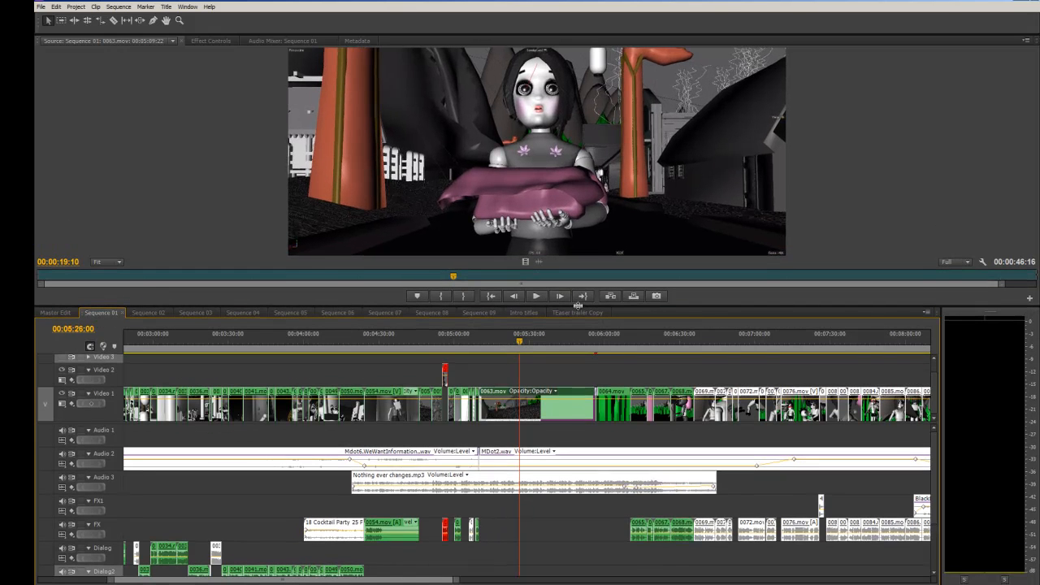
{"action": "left_click", "coordinate": [533, 339]}
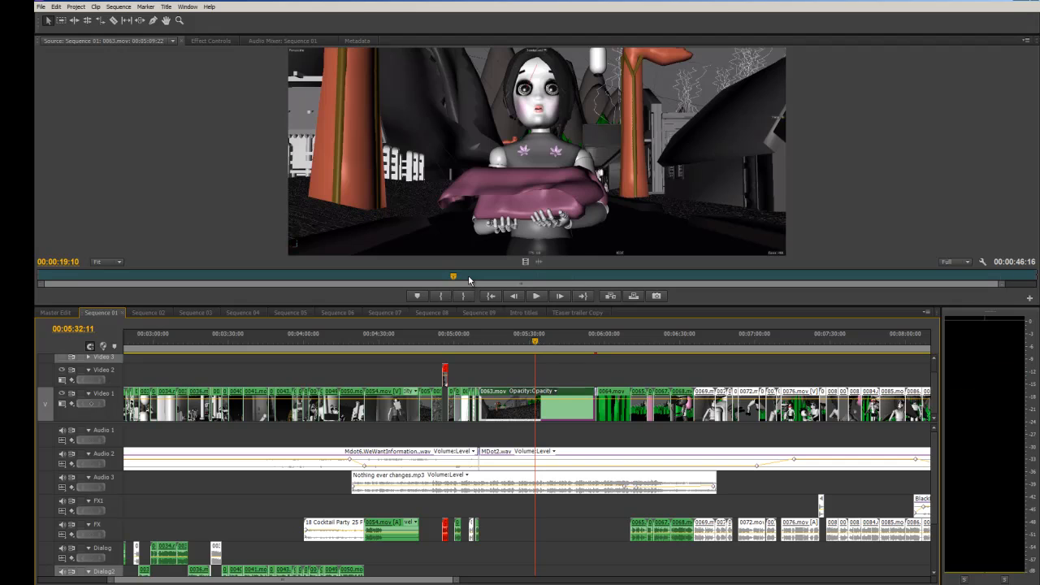
{"action": "mouse_move", "coordinate": [454, 277]}
{"action": "left_mouse_down"}
{"action": "mouse_move", "coordinate": [662, 278]}
{"action": "mouse_move", "coordinate": [384, 279]}
{"action": "mouse_move", "coordinate": [454, 279]}
{"action": "left_mouse_up"}
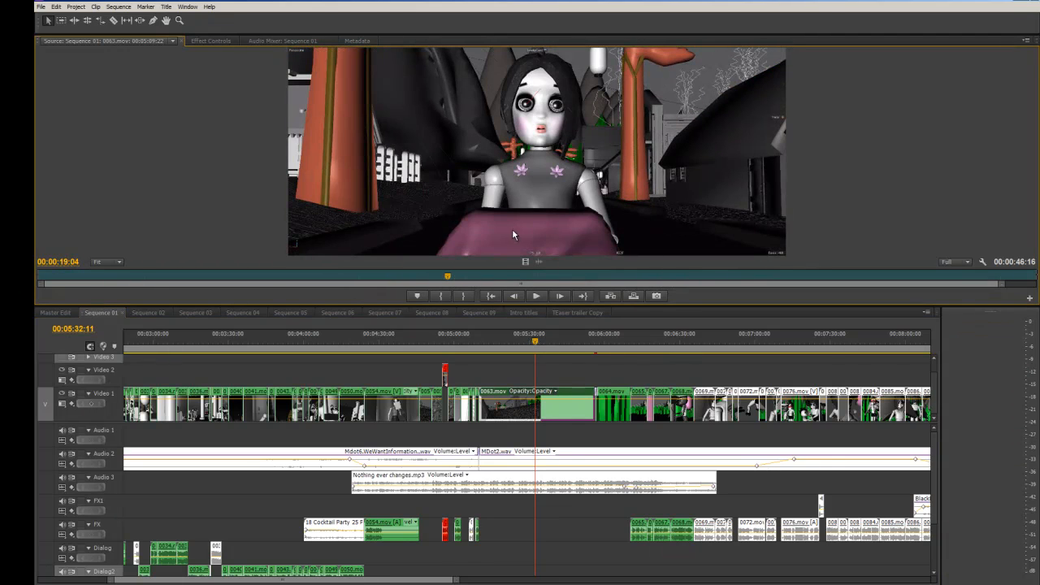
- Move the sequence playhead back to the start of clip 0063.mov near 00:05:10 and select the clip
{"action": "left_click", "coordinate": [554, 369]}
{"action": "left_click", "coordinate": [411, 368]}
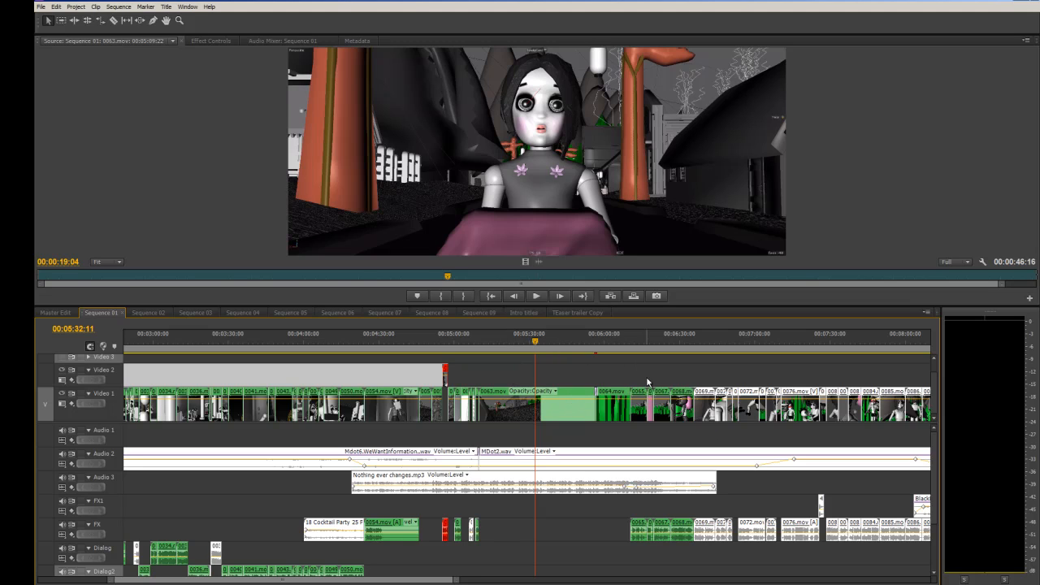
{"action": "left_click_drag", "start_coordinate": [558, 342], "coordinate": [481, 350]}
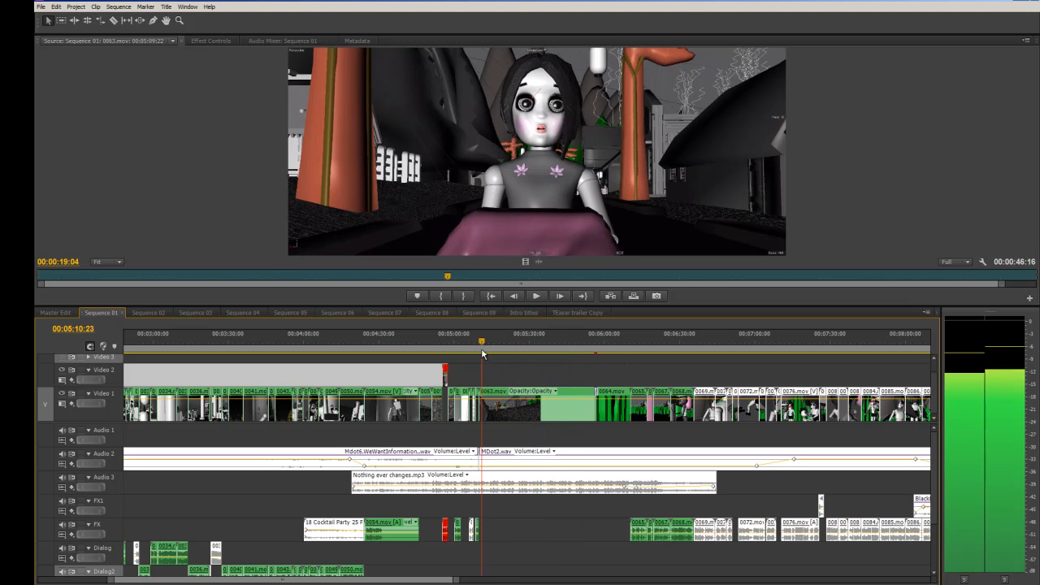
{"action": "left_click", "coordinate": [508, 414]}
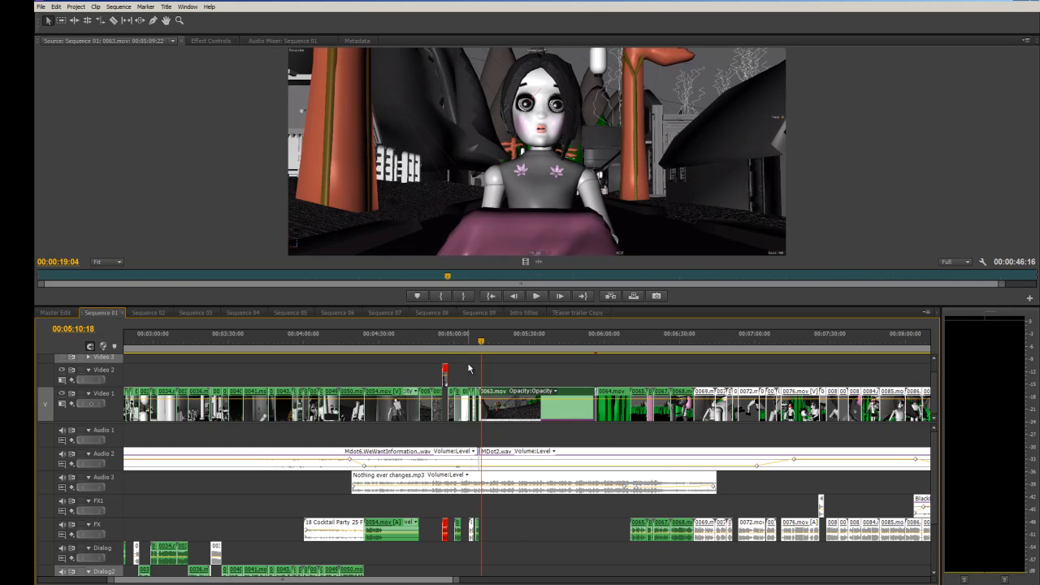
- Scrub the sequence across clip 0063.mov to examine the shots around it at closer range
{"action": "key", "text": "equal"}
{"action": "key", "text": "equal"}
{"action": "left_click_drag", "start_coordinate": [384, 342], "coordinate": [542, 345]}
{"action": "key", "text": "minus"}
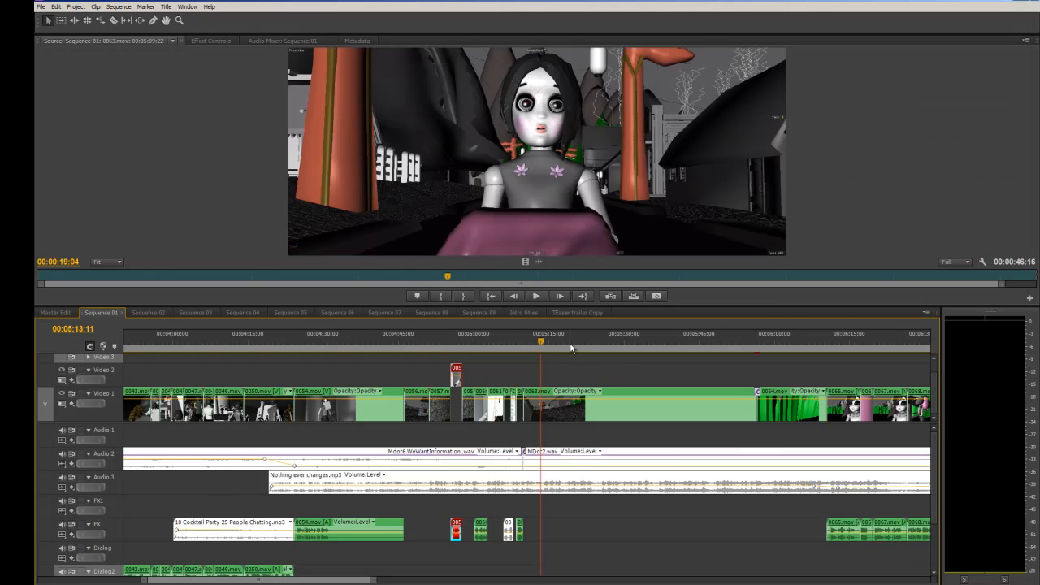
{"action": "left_click", "coordinate": [671, 345]}
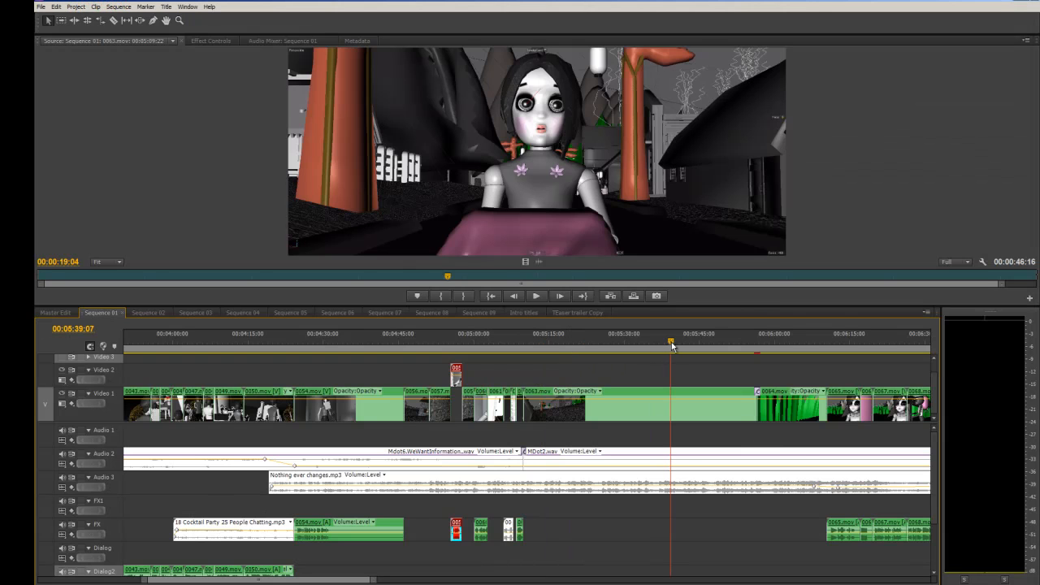
{"action": "key", "text": "minus"}
{"action": "left_click_drag", "start_coordinate": [696, 346], "coordinate": [749, 361]}
{"action": "key", "text": "equal"}
{"action": "key", "text": "equal"}
{"action": "left_click_drag", "start_coordinate": [529, 346], "coordinate": [519, 358]}
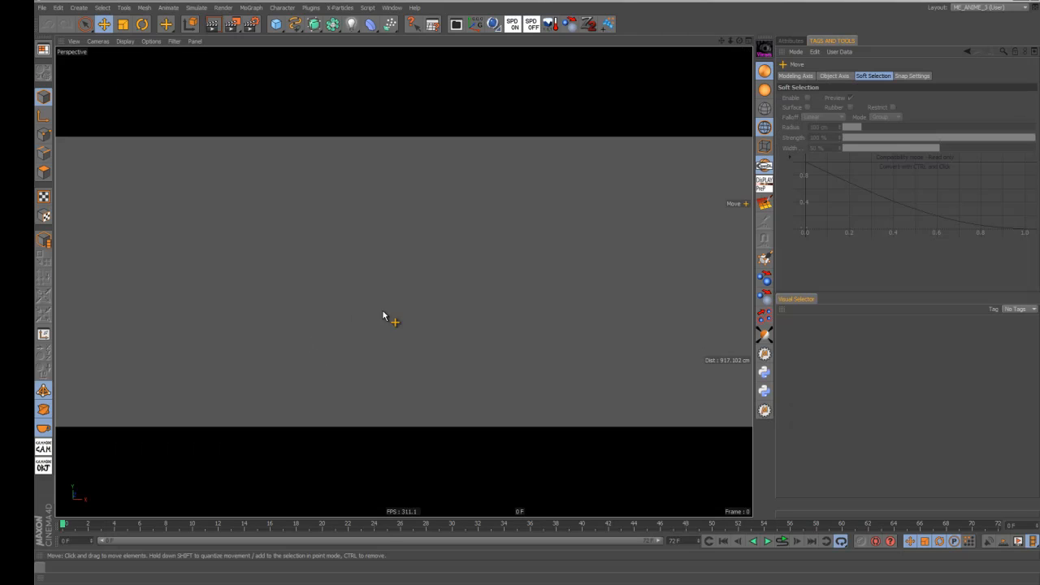
- In Cinema 4D, open scene file 0069 from the Shots_1 > Seq01 folder and accept the missing-plugins notice
{"action": "left_click", "coordinate": [42, 8]}
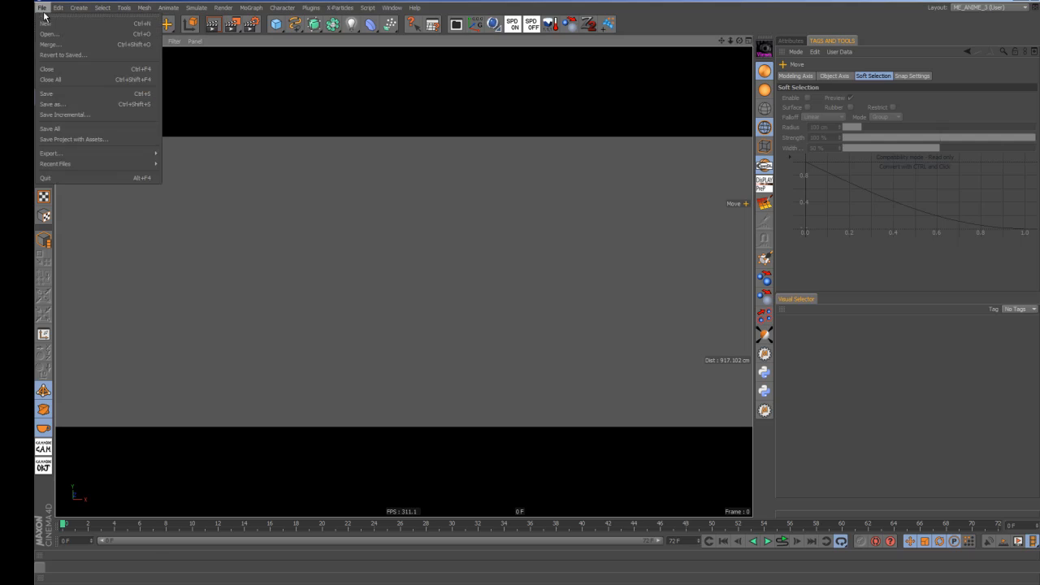
{"action": "left_click", "coordinate": [57, 30]}
{"action": "left_click", "coordinate": [73, 154]}
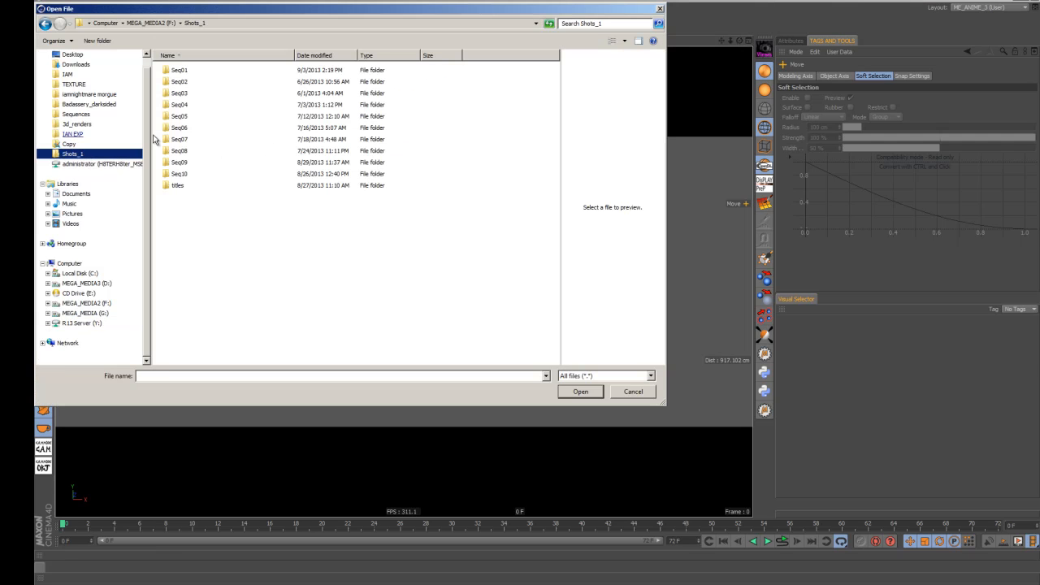
{"action": "double_click", "coordinate": [177, 74]}
{"action": "scroll", "coordinate": [240, 194], "scroll_direction": "down", "scroll_amount": 15}
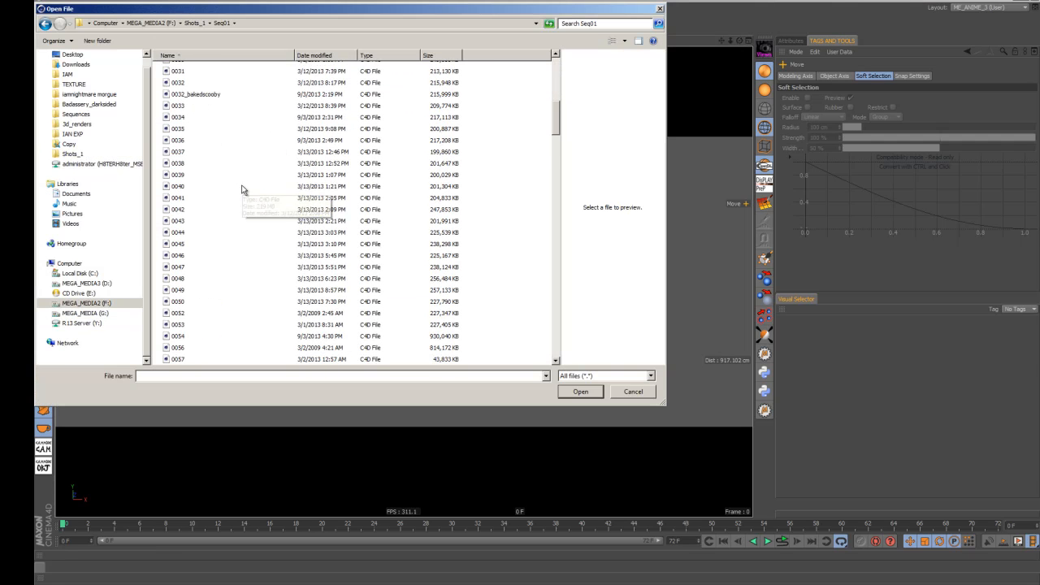
{"action": "scroll", "coordinate": [238, 193], "scroll_direction": "down", "scroll_amount": 1}
{"action": "left_click", "coordinate": [192, 314]}
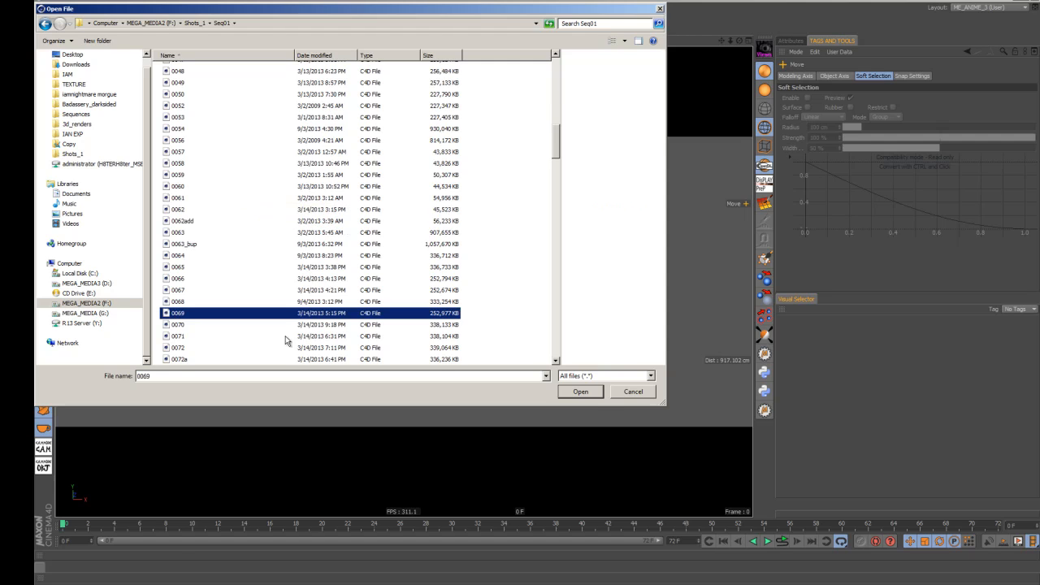
{"action": "left_click", "coordinate": [582, 393]}
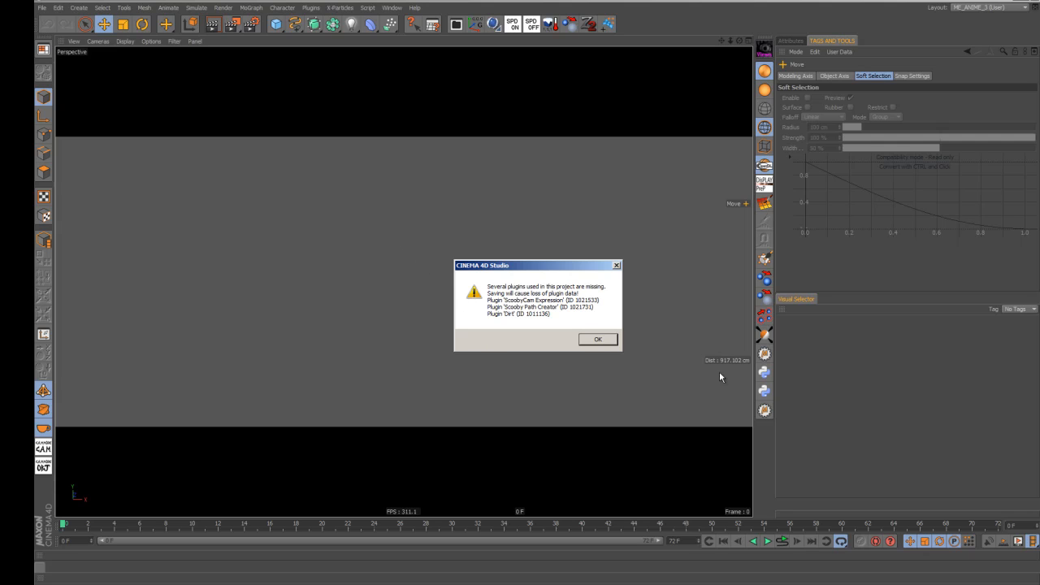
{"action": "left_click", "coordinate": [597, 340]}
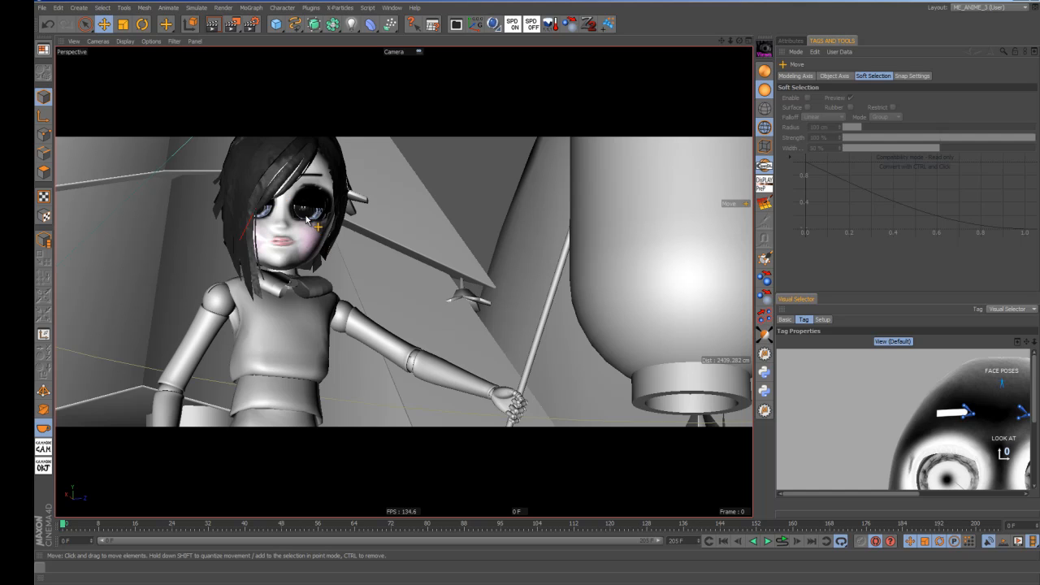
- Delete the animation markers and bring up the Timeline window, enlarged across most of the screen
{"action": "right_click", "coordinate": [392, 527]}
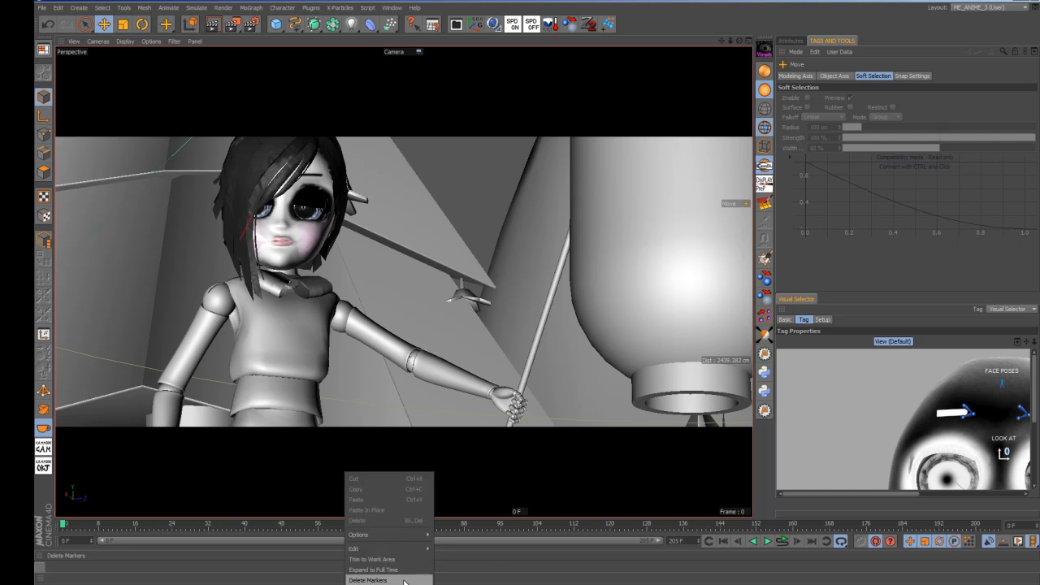
{"action": "left_click", "coordinate": [404, 580]}
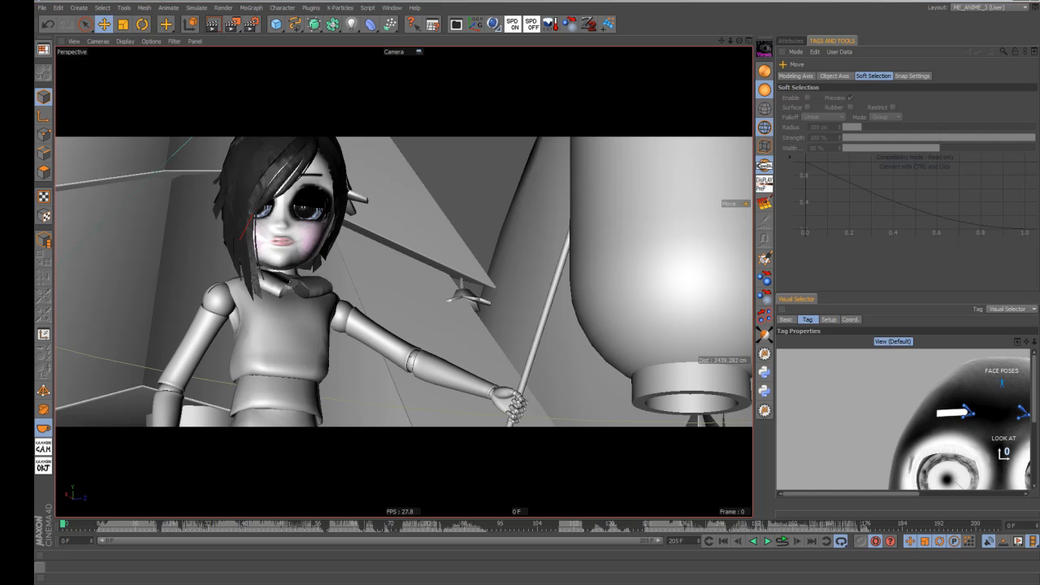
{"action": "key", "text": "shift+F3"}
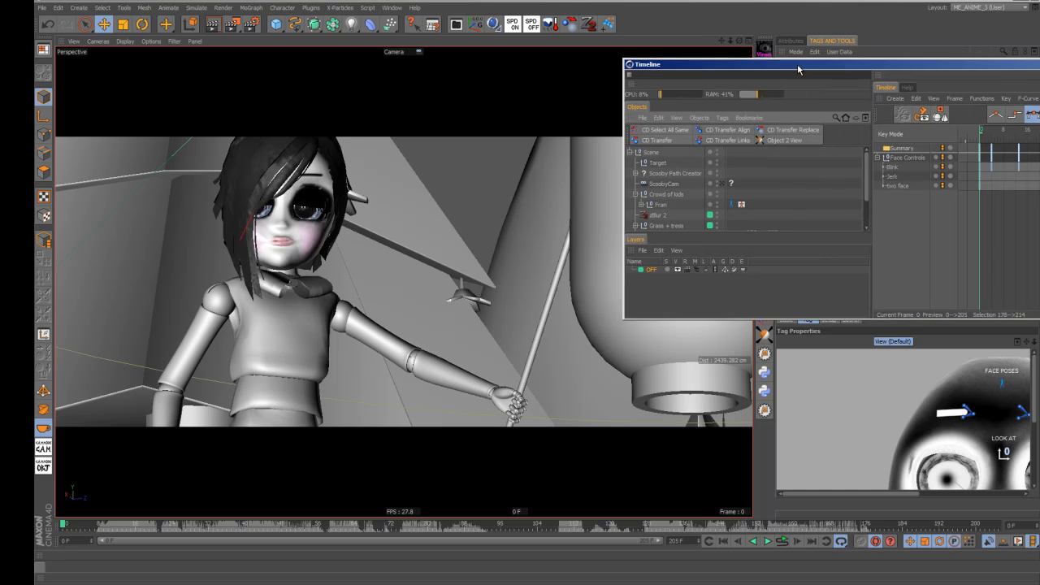
{"action": "left_click_drag", "start_coordinate": [797, 70], "coordinate": [729, 68]}
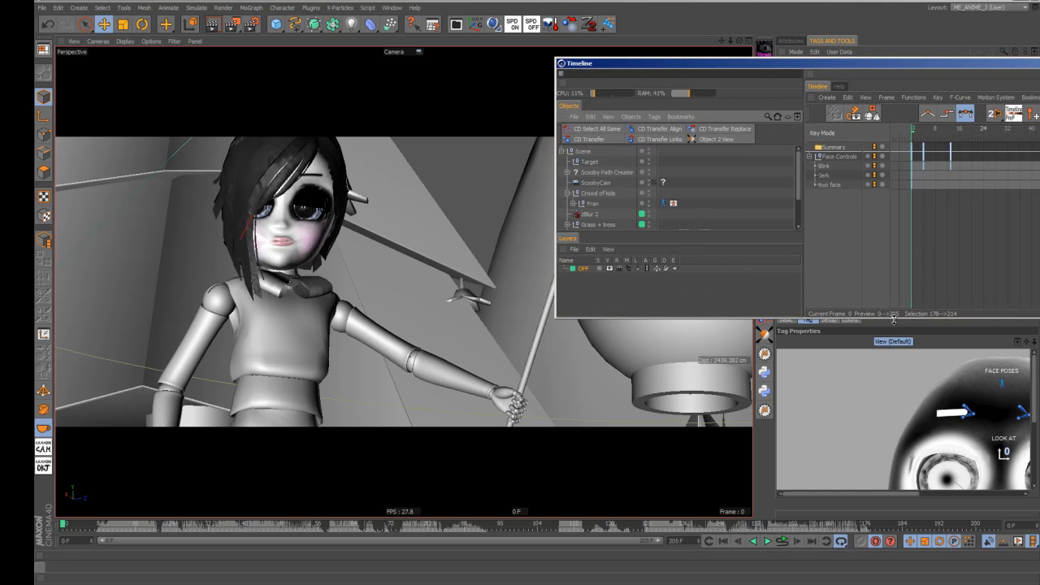
{"action": "left_click_drag", "start_coordinate": [894, 318], "coordinate": [894, 442]}
{"action": "left_click_drag", "start_coordinate": [805, 66], "coordinate": [302, 42]}
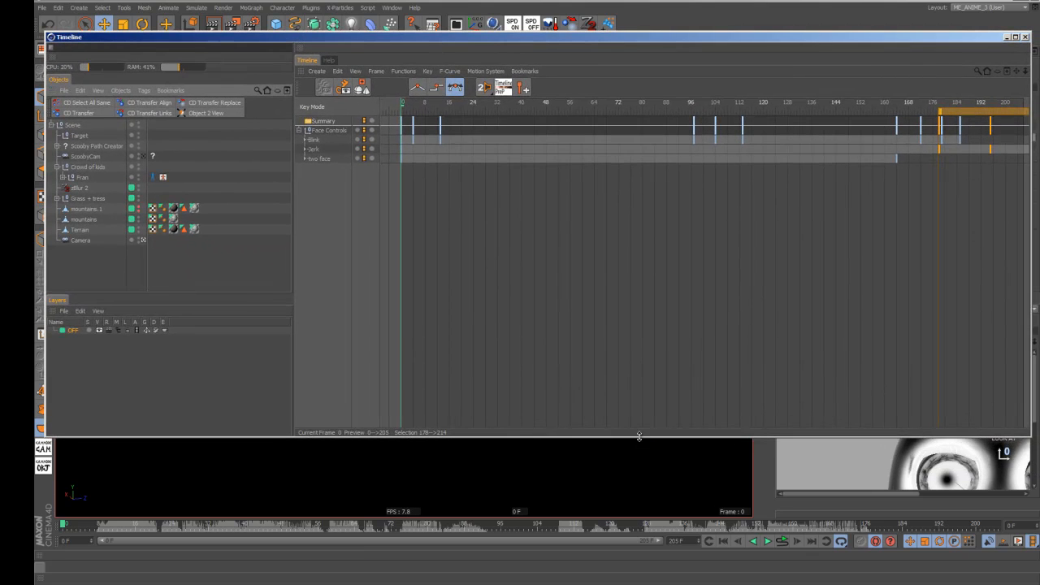
{"action": "left_click_drag", "start_coordinate": [638, 435], "coordinate": [641, 472]}
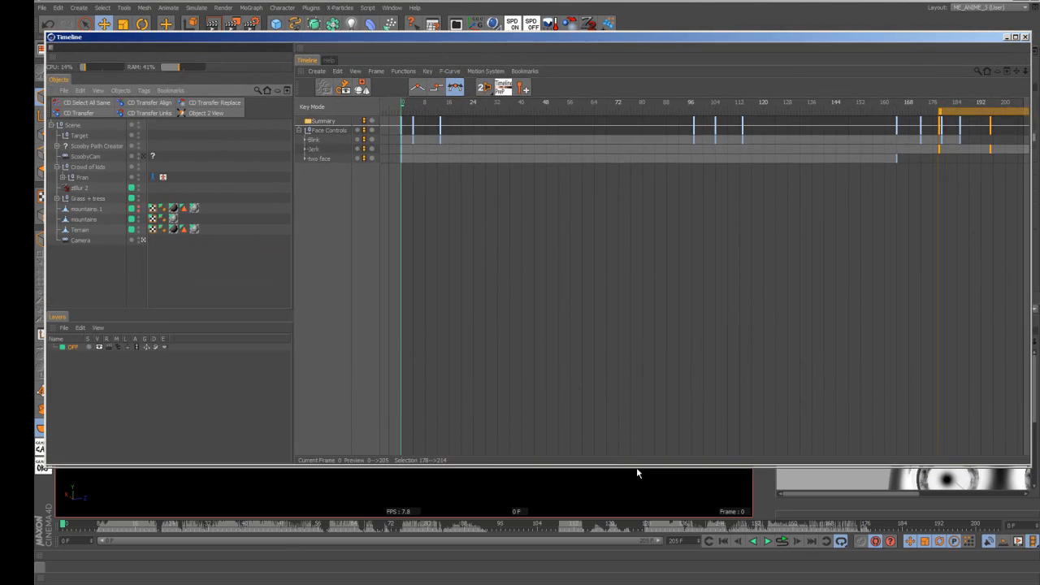
- Delete the Target, Scooby Path Creator and ScoobyCam objects, along with the OFF layer
{"action": "left_click", "coordinate": [84, 137]}
{"action": "left_click", "coordinate": [85, 158], "text": "shift"}
{"action": "key", "text": "Delete"}
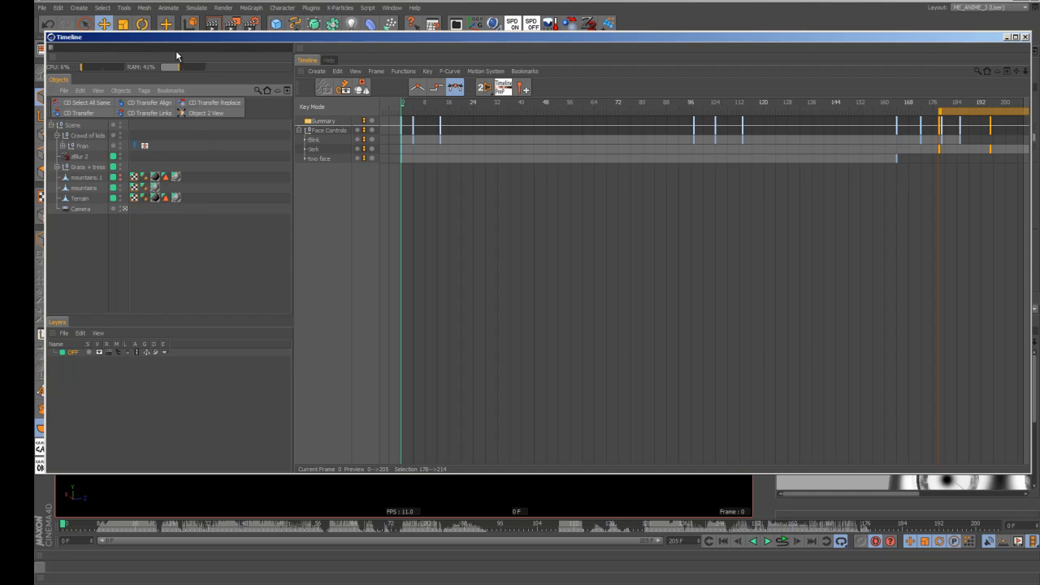
{"action": "left_click_drag", "start_coordinate": [176, 43], "coordinate": [179, 46]}
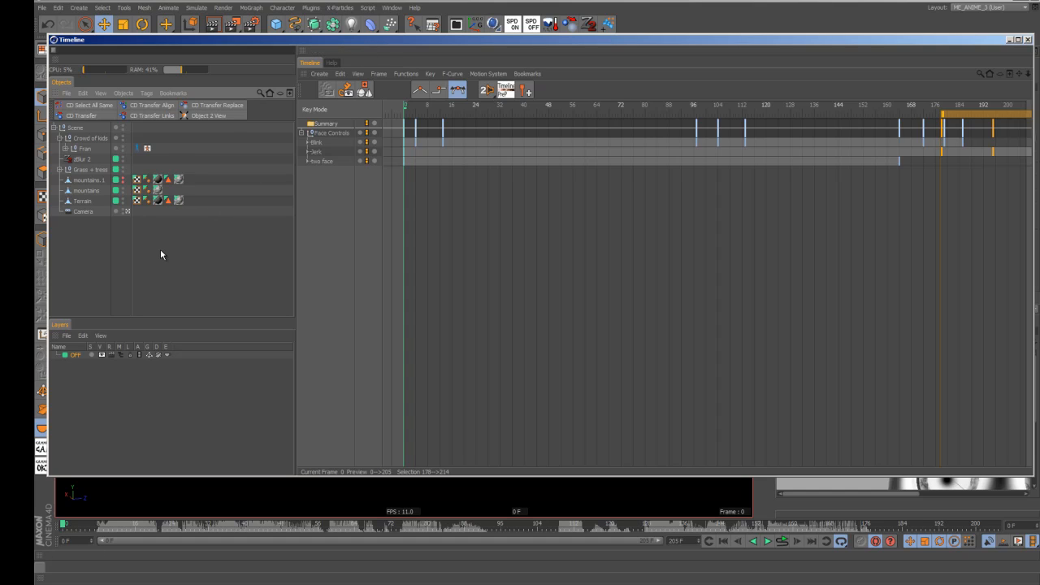
{"action": "left_click", "coordinate": [74, 355]}
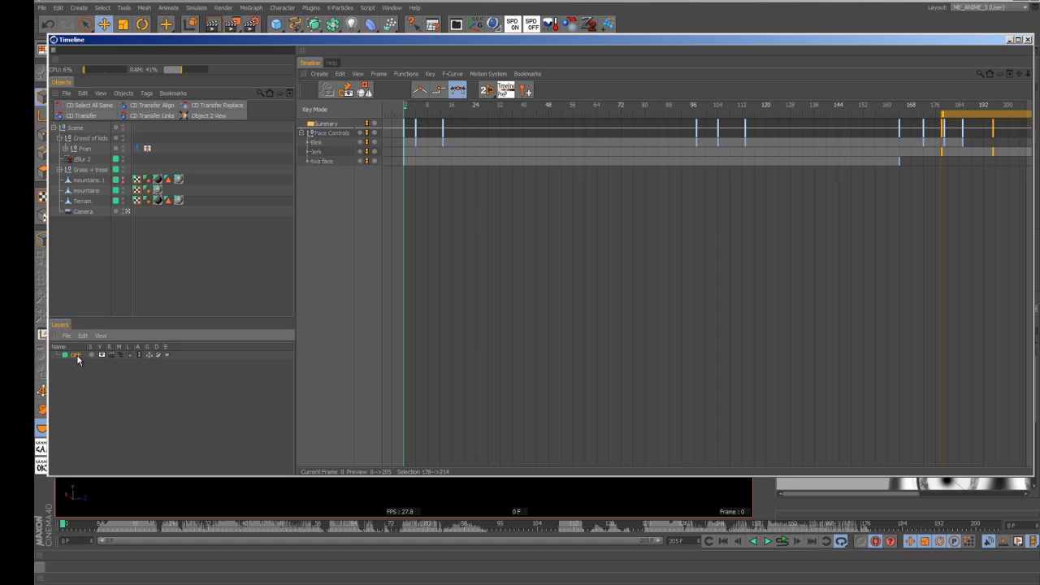
{"action": "key", "text": "Delete"}
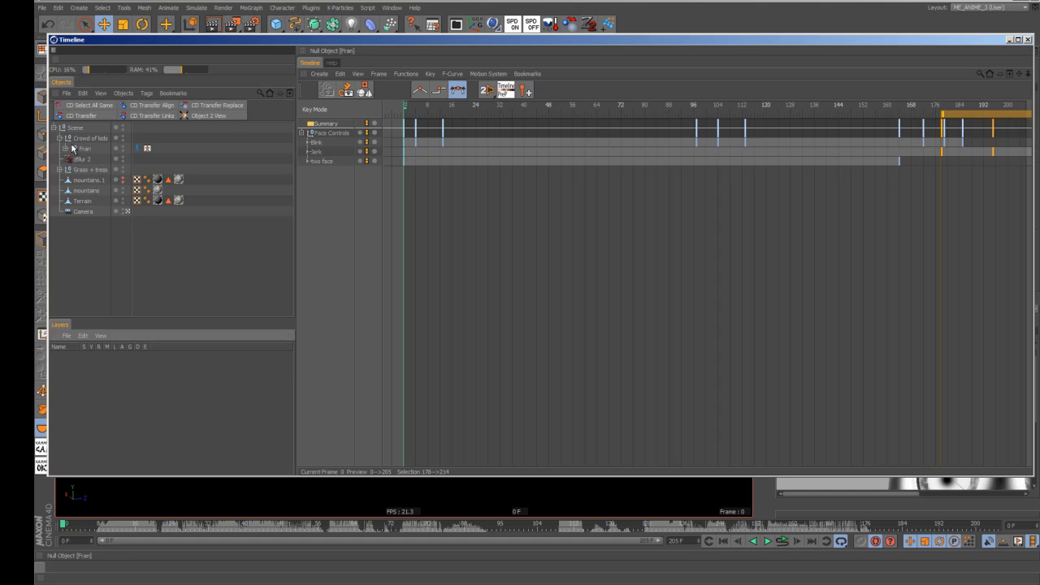
- Search the objects for "face", select Face Controls and show its attributes with the Timeline window moved aside
{"action": "left_click", "coordinate": [260, 92]}
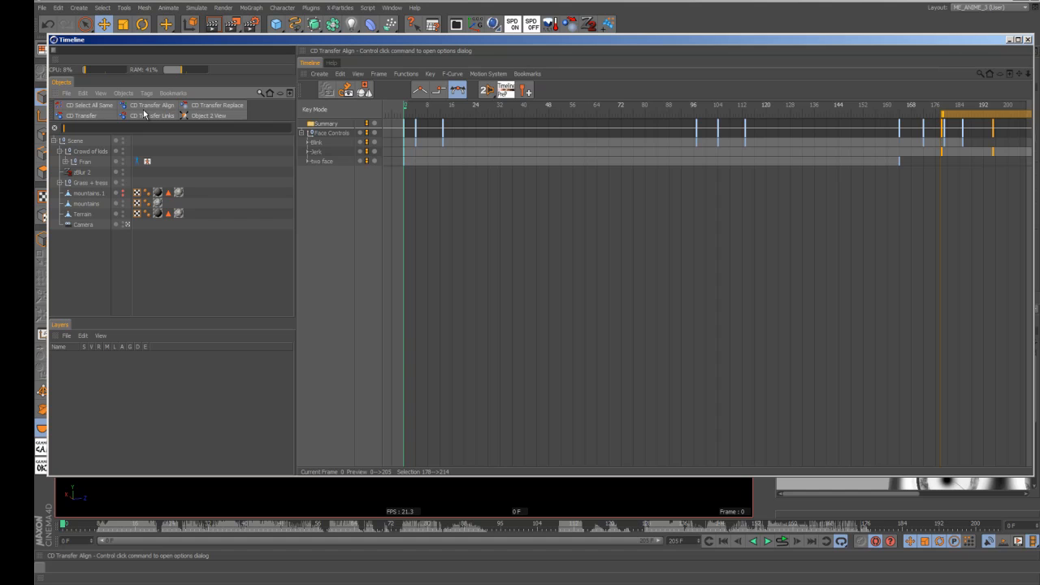
{"action": "type", "text": "face"}
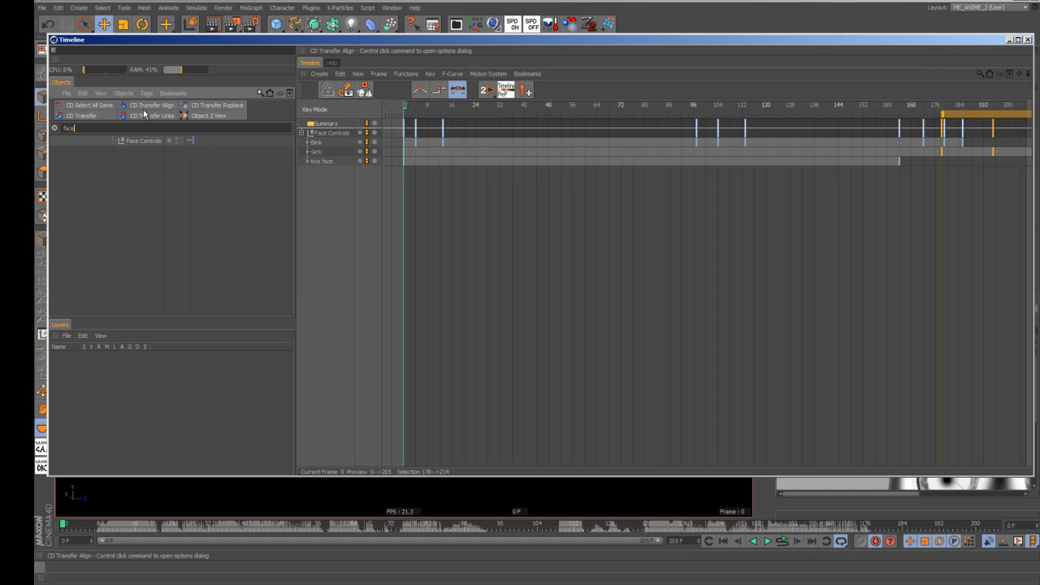
{"action": "left_click", "coordinate": [143, 141]}
{"action": "left_click_drag", "start_coordinate": [297, 39], "coordinate": [297, 0]}
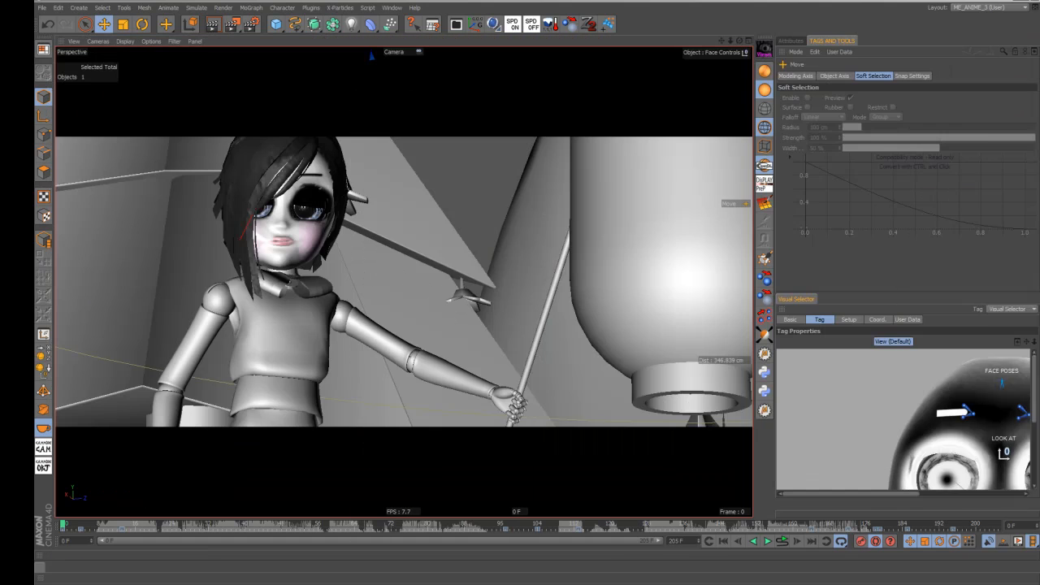
{"action": "left_click_drag", "start_coordinate": [1039, 126], "coordinate": [995, 121]}
{"action": "left_click", "coordinate": [792, 40]}
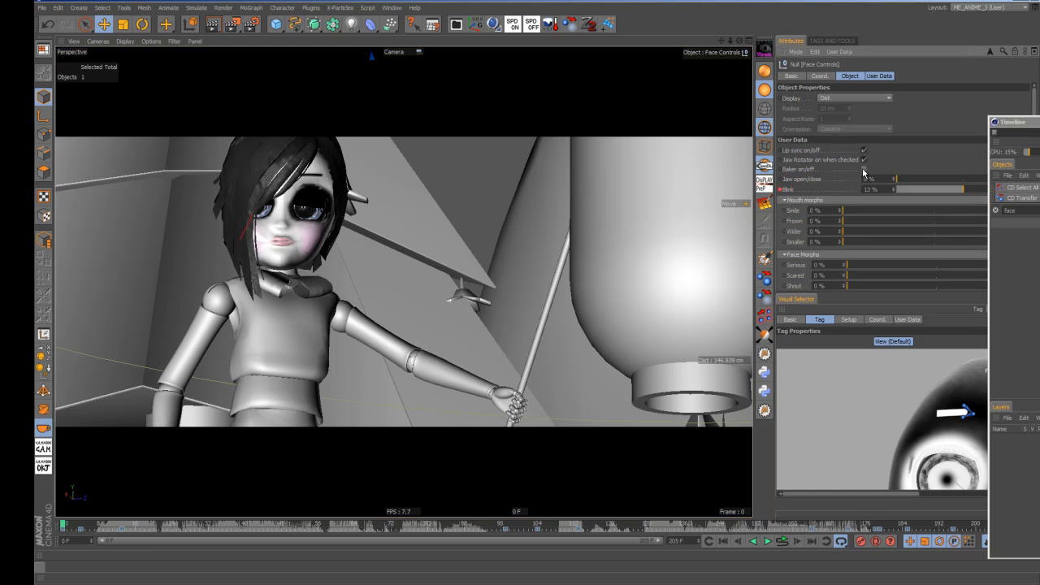
- Clear the object search and expand the Pelvis hierarchy down to the contents of TALKER thang under Face Controls
{"action": "left_click_drag", "start_coordinate": [1039, 122], "coordinate": [437, 88]}
{"action": "left_click", "coordinate": [392, 196]}
{"action": "scroll", "coordinate": [364, 251], "scroll_direction": "down", "scroll_amount": 2}
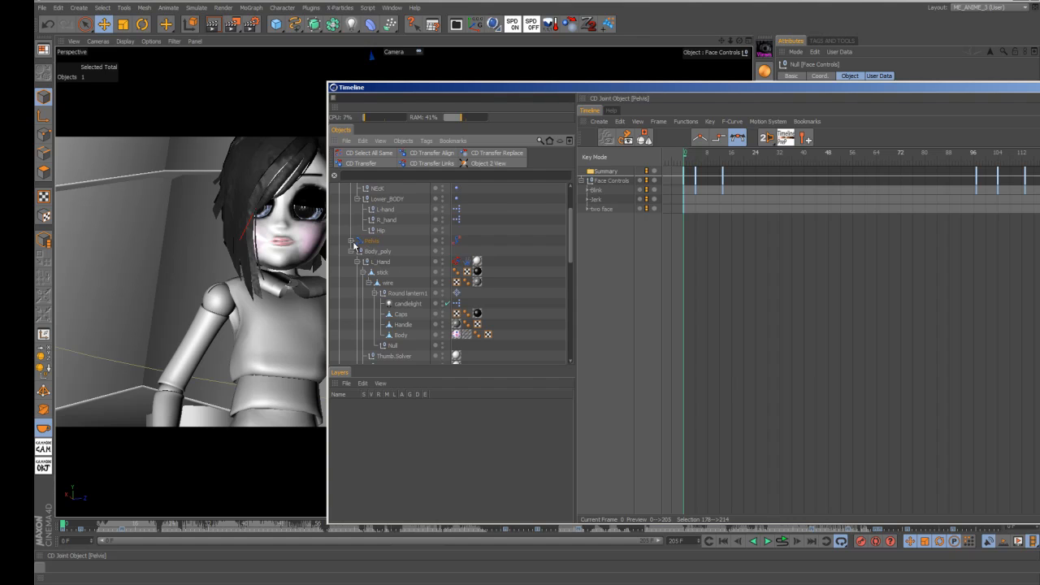
{"action": "left_click", "coordinate": [351, 241]}
{"action": "scroll", "coordinate": [367, 259], "scroll_direction": "down", "scroll_amount": 2}
{"action": "left_click", "coordinate": [391, 252]}
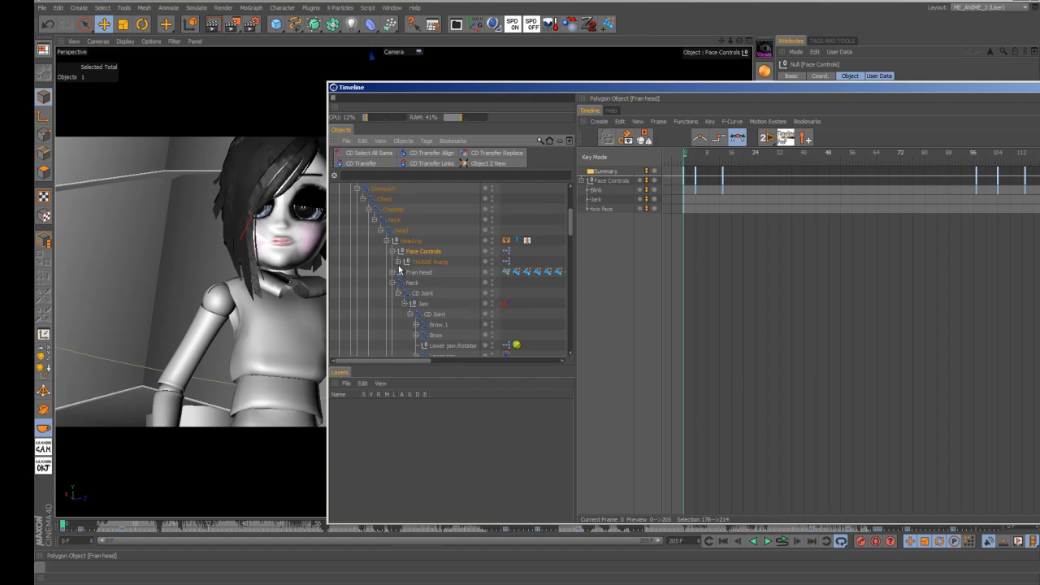
{"action": "left_click", "coordinate": [398, 262]}
{"action": "left_click", "coordinate": [425, 283]}
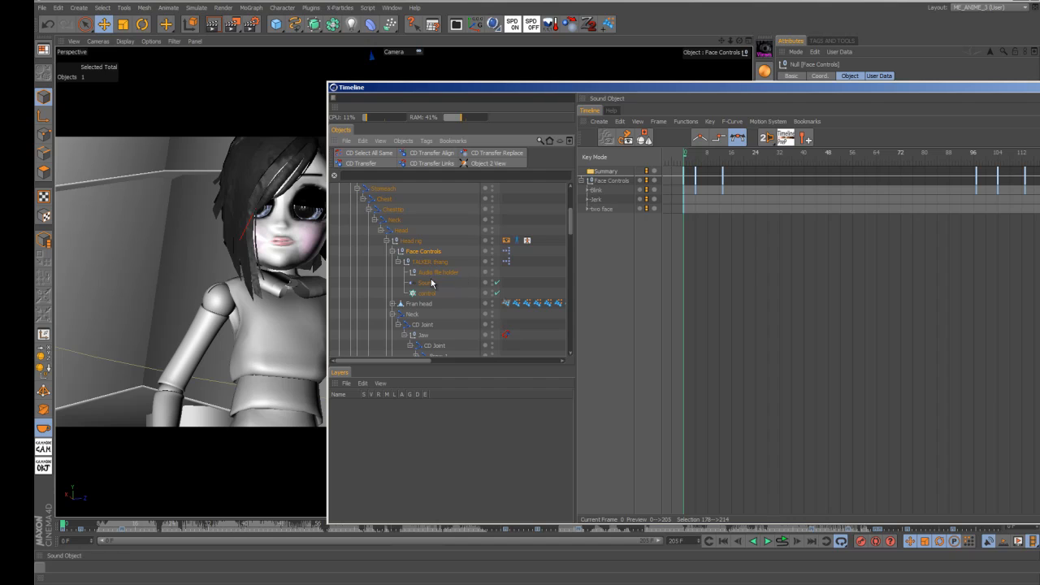
- Find and select the Lower jaw.Rotator null in the Jaw hierarchy of the head rig
{"action": "left_click", "coordinate": [443, 272]}
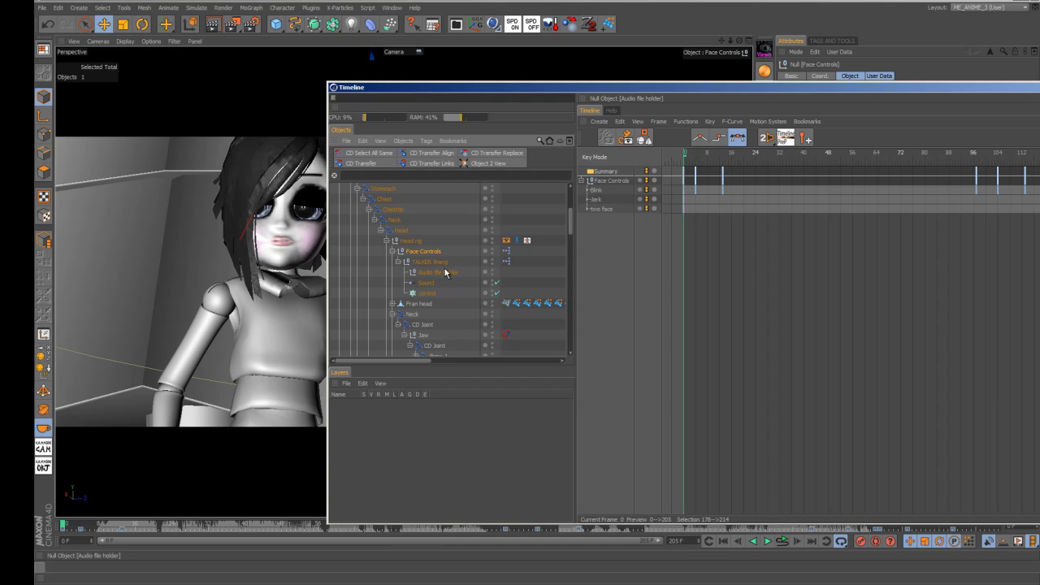
{"action": "scroll", "coordinate": [445, 267], "scroll_direction": "down", "scroll_amount": 2}
{"action": "left_click", "coordinate": [445, 266]}
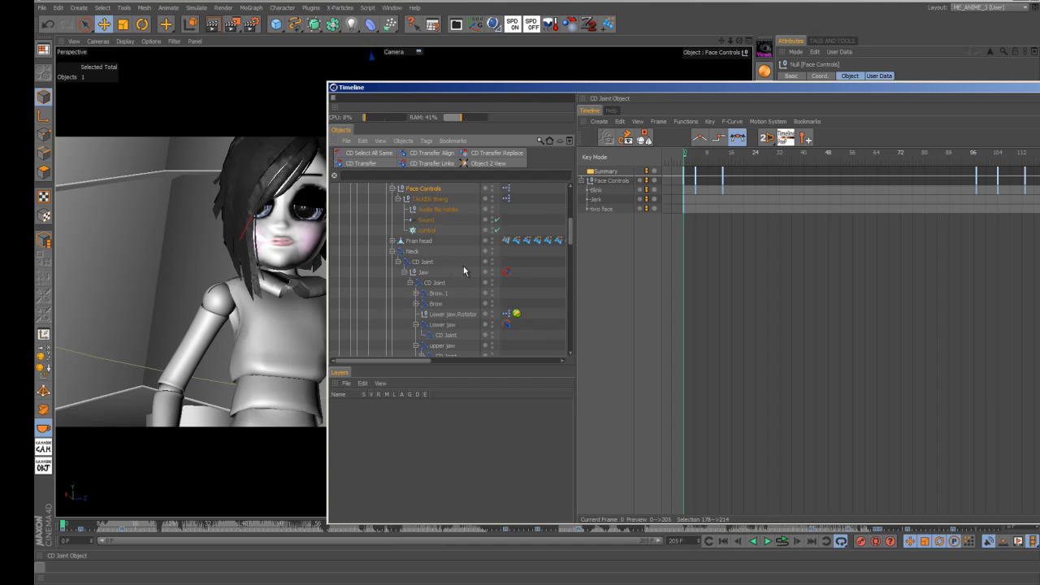
{"action": "left_click", "coordinate": [452, 314]}
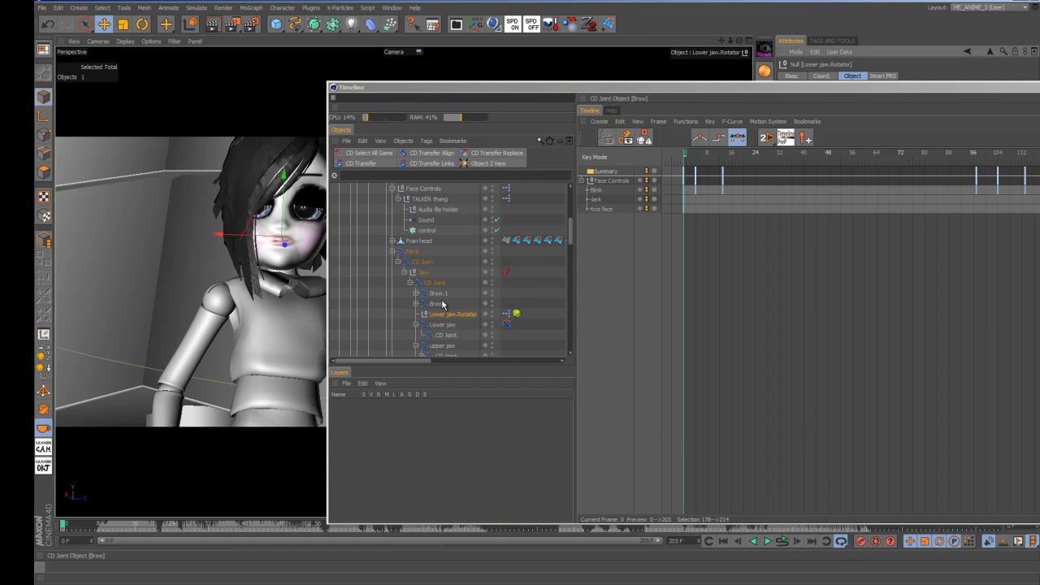
- Show the Lower jaw.Rotator tracks and bake them over frames 0 to 205 with Bake Expressions, Rotation and Parameter enabled
{"action": "left_click", "coordinate": [624, 138]}
{"action": "left_click", "coordinate": [626, 180]}
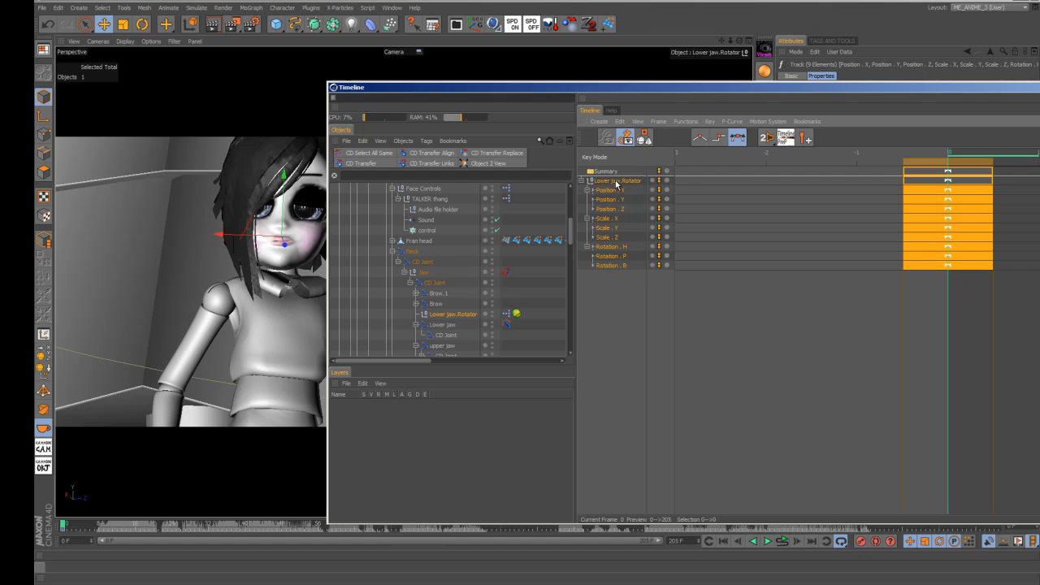
{"action": "left_click", "coordinate": [686, 121]}
{"action": "left_click", "coordinate": [691, 173]}
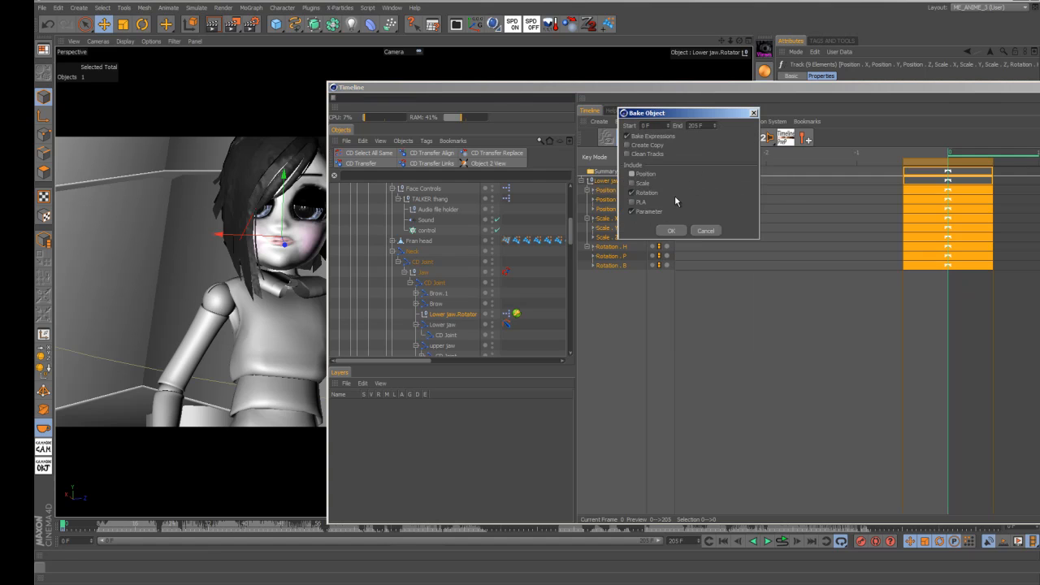
{"action": "left_click", "coordinate": [674, 231]}
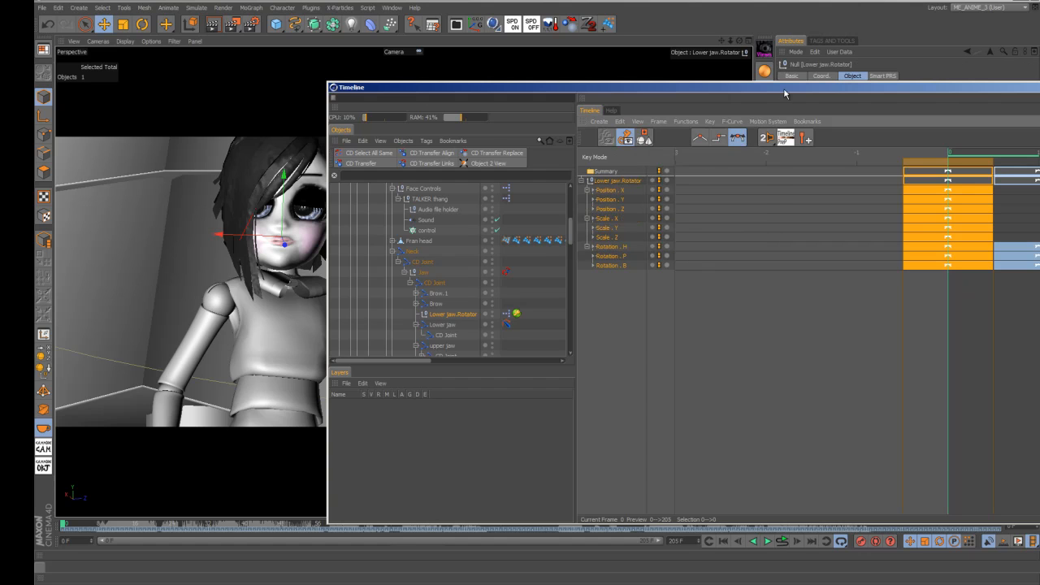
- Select Face Controls and turn off its lip sync, Jaw Rotator and Baker options, keeping the Timeline window clear of the attributes
{"action": "left_click_drag", "start_coordinate": [784, 94], "coordinate": [458, 96]}
{"action": "right_click_drag", "start_coordinate": [788, 332], "coordinate": [463, 337], "text": "alt"}
{"action": "left_click_drag", "start_coordinate": [413, 93], "coordinate": [1039, 96]}
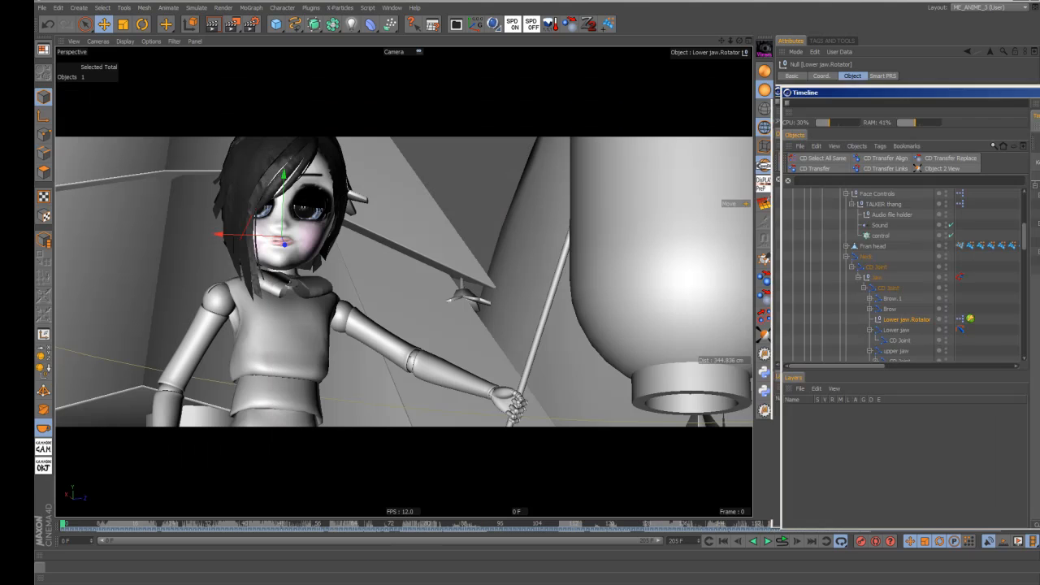
{"action": "scroll", "coordinate": [887, 262], "scroll_direction": "up", "scroll_amount": 2}
{"action": "left_click", "coordinate": [861, 258]}
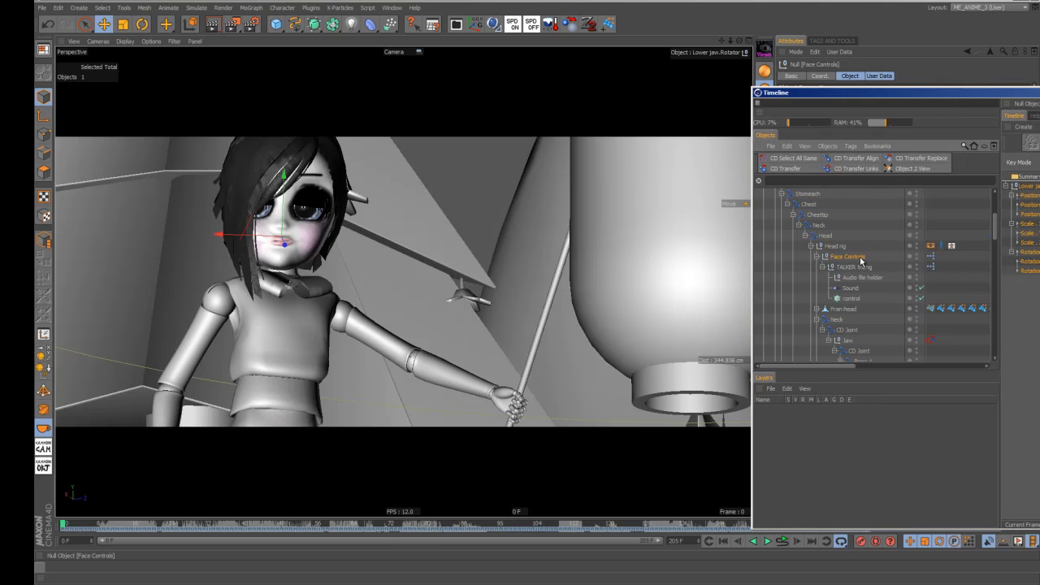
{"action": "left_click_drag", "start_coordinate": [838, 93], "coordinate": [1039, 101]}
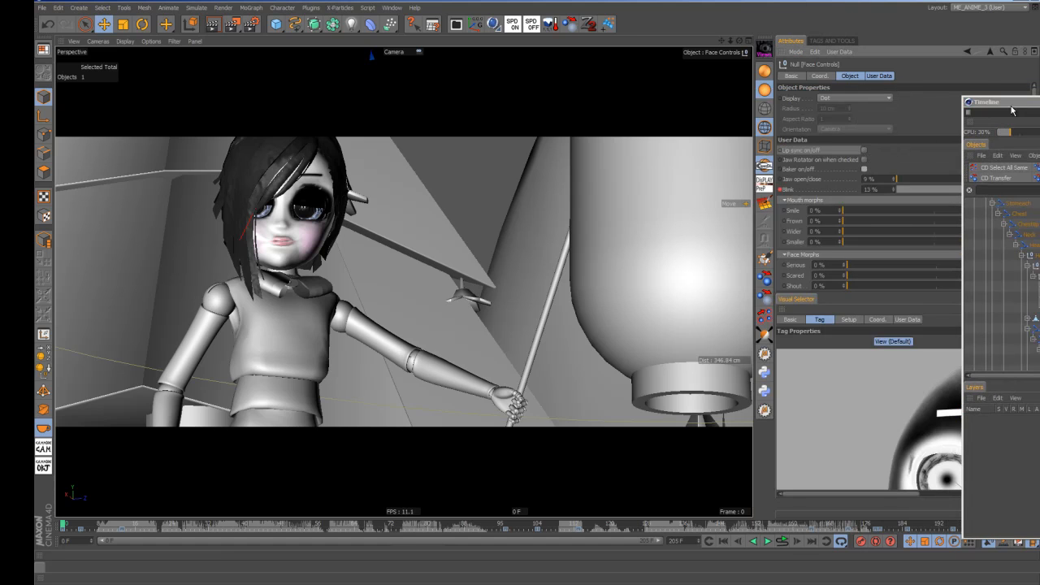
- Select TALKER thang and clear the path in its Sound file user data
{"action": "left_click_drag", "start_coordinate": [991, 102], "coordinate": [467, 81]}
{"action": "left_click", "coordinate": [540, 258]}
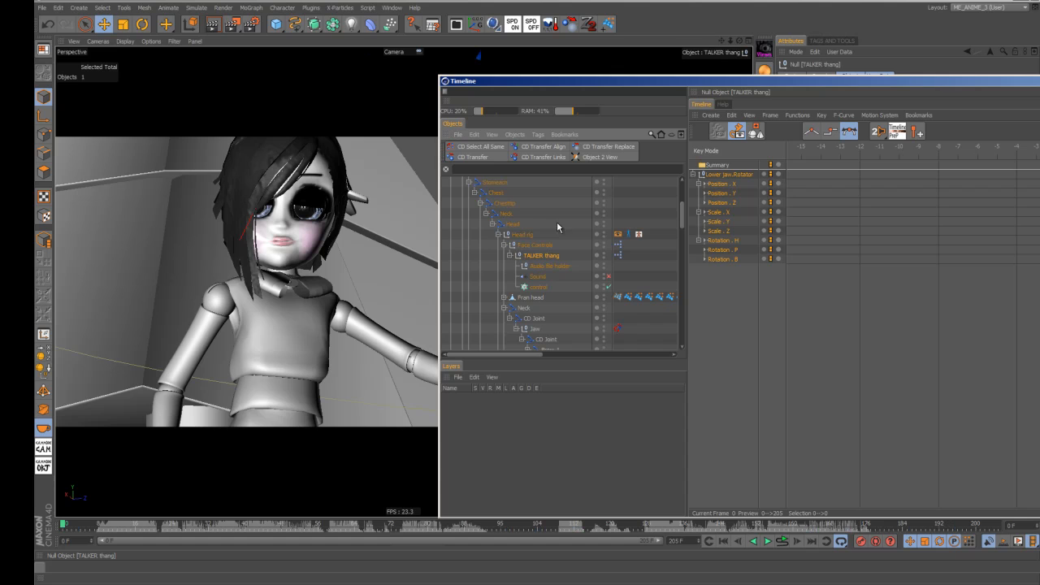
{"action": "left_click_drag", "start_coordinate": [599, 81], "coordinate": [955, 212]}
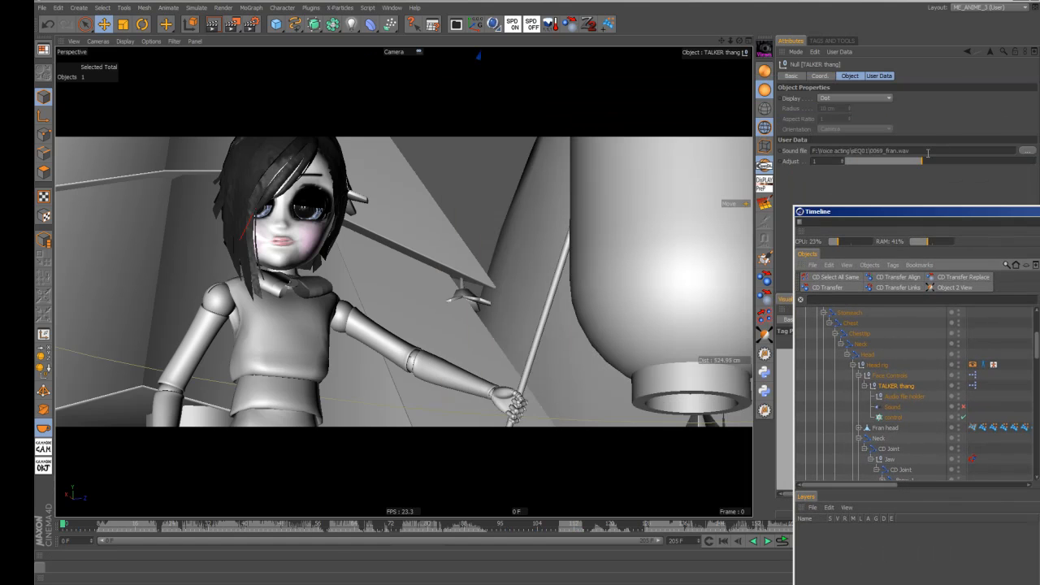
{"action": "left_click_drag", "start_coordinate": [928, 153], "coordinate": [708, 149]}
{"action": "key", "text": "BackSpace"}
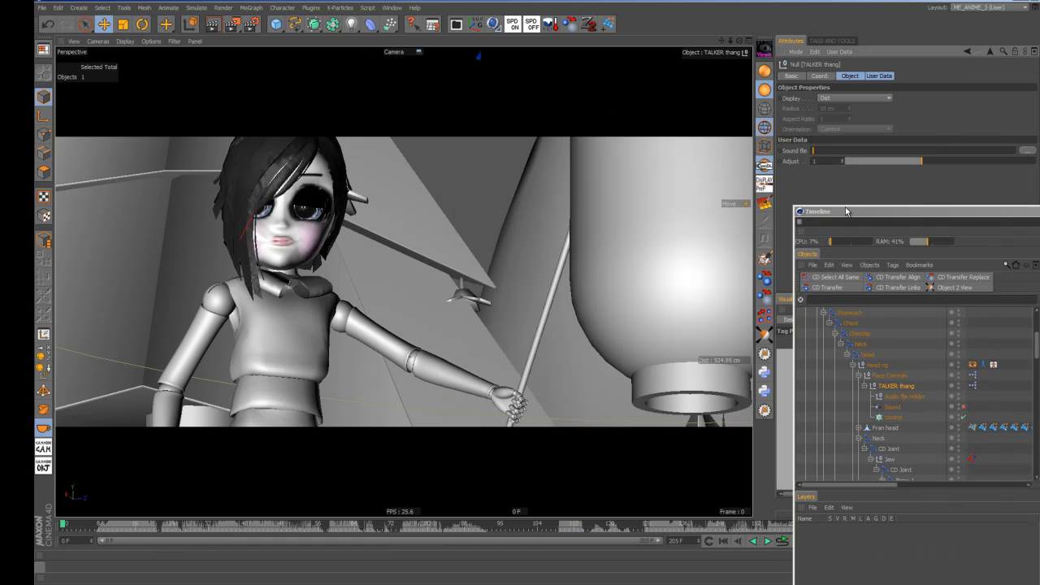
- Select the Audio file holder null and delete its sound track from the Timeline
{"action": "left_click_drag", "start_coordinate": [846, 211], "coordinate": [806, 172]}
{"action": "left_click", "coordinate": [860, 357]}
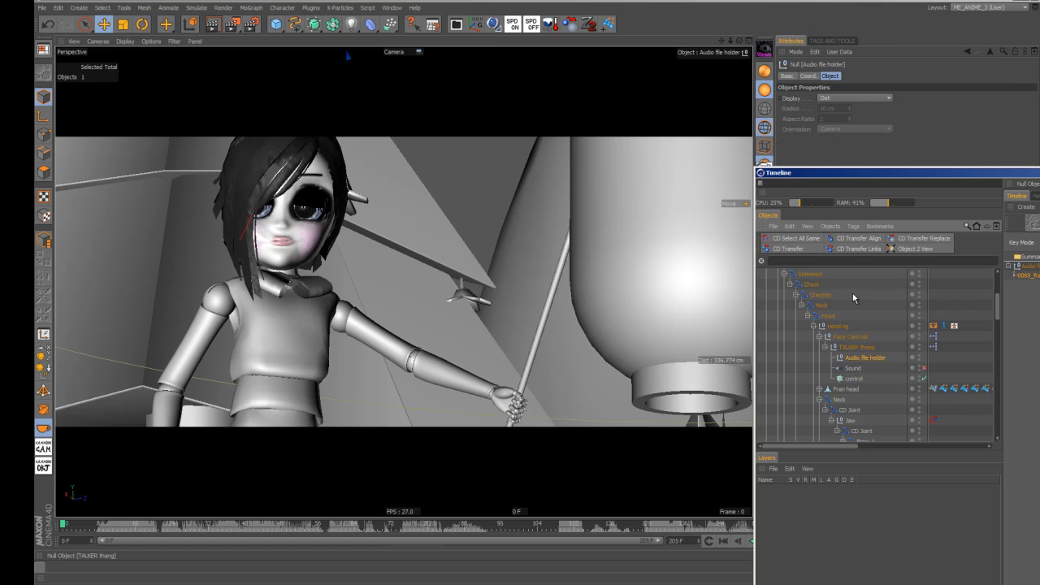
{"action": "left_click_drag", "start_coordinate": [940, 175], "coordinate": [1039, 138]}
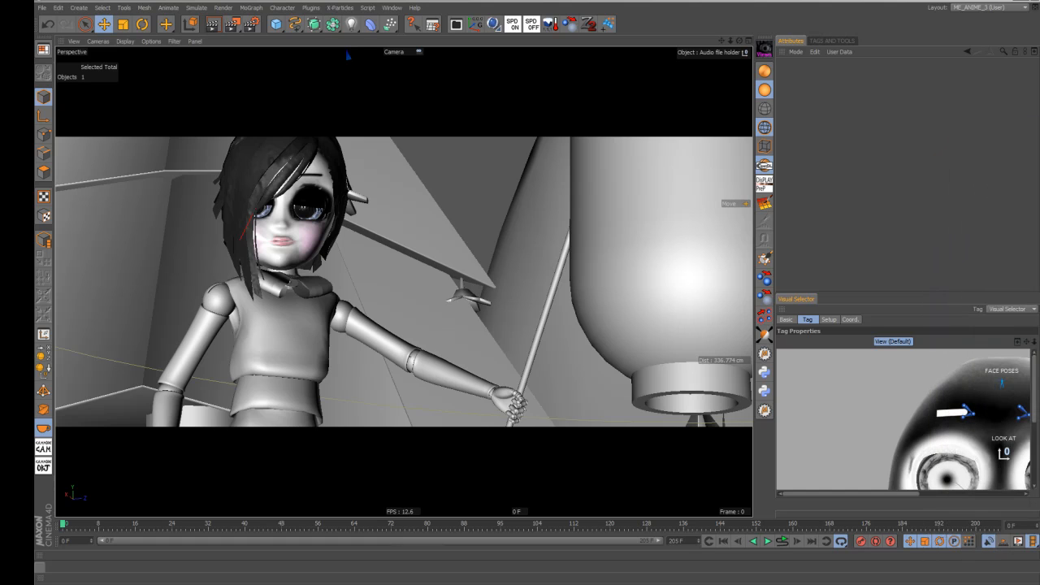
{"action": "left_click_drag", "start_coordinate": [1039, 138], "coordinate": [1019, 103]}
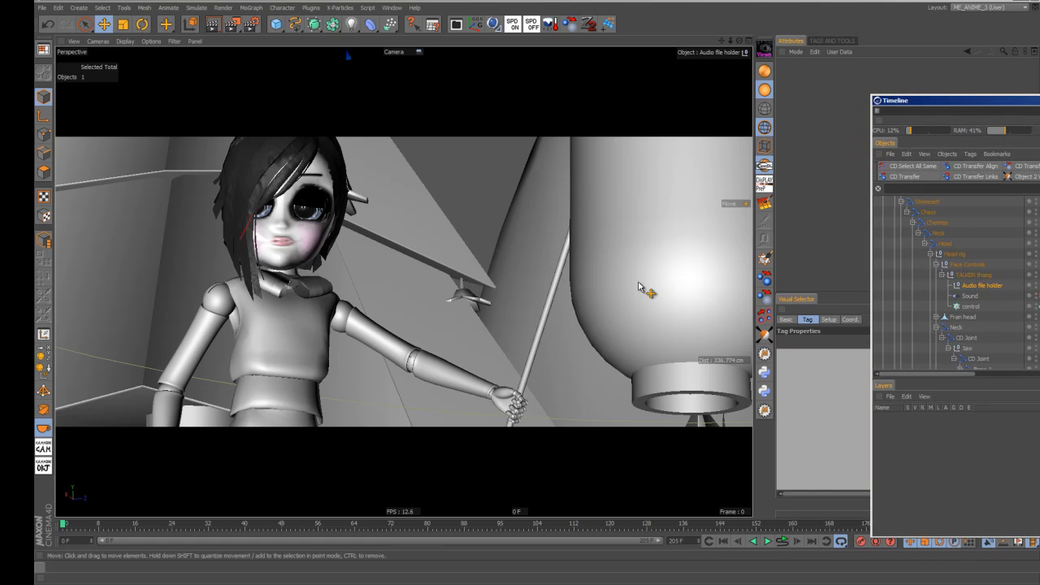
{"action": "left_click", "coordinate": [817, 225]}
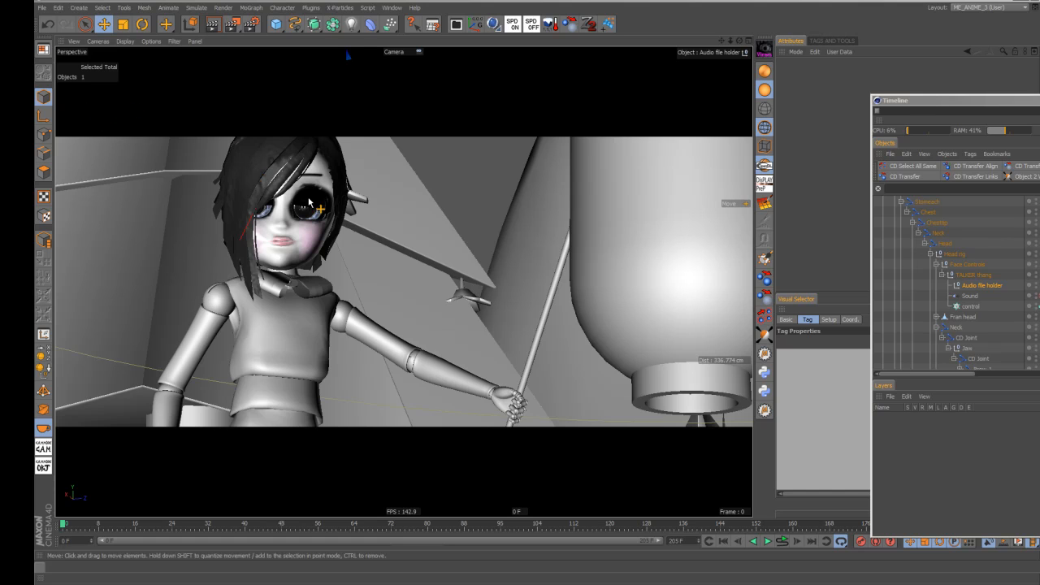
- Select the character's eye and expand the Eye.1 group so both eyes' objects are listed
{"action": "left_click_drag", "start_coordinate": [934, 100], "coordinate": [672, 97]}
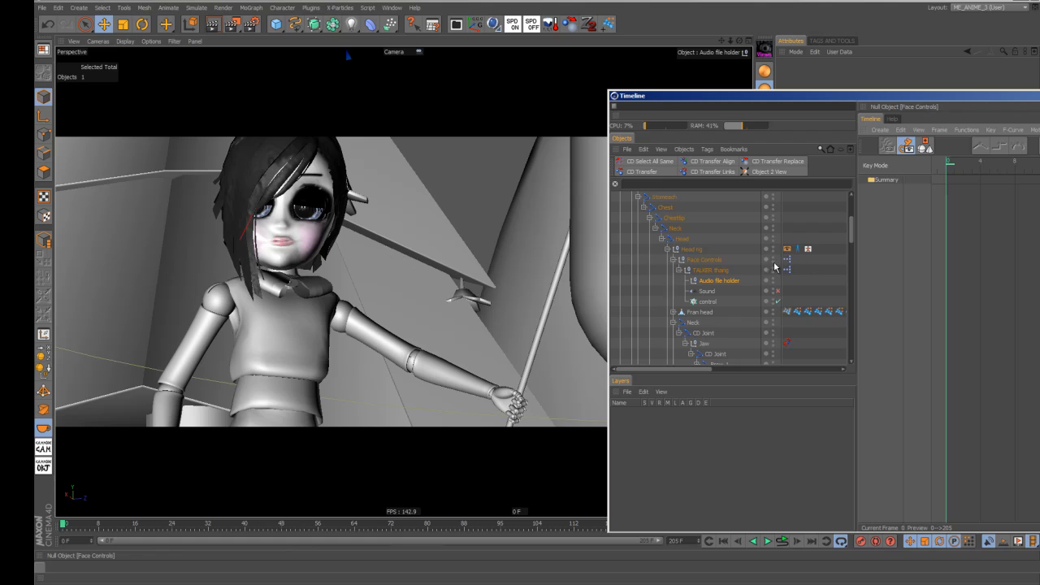
{"action": "left_click", "coordinate": [309, 218]}
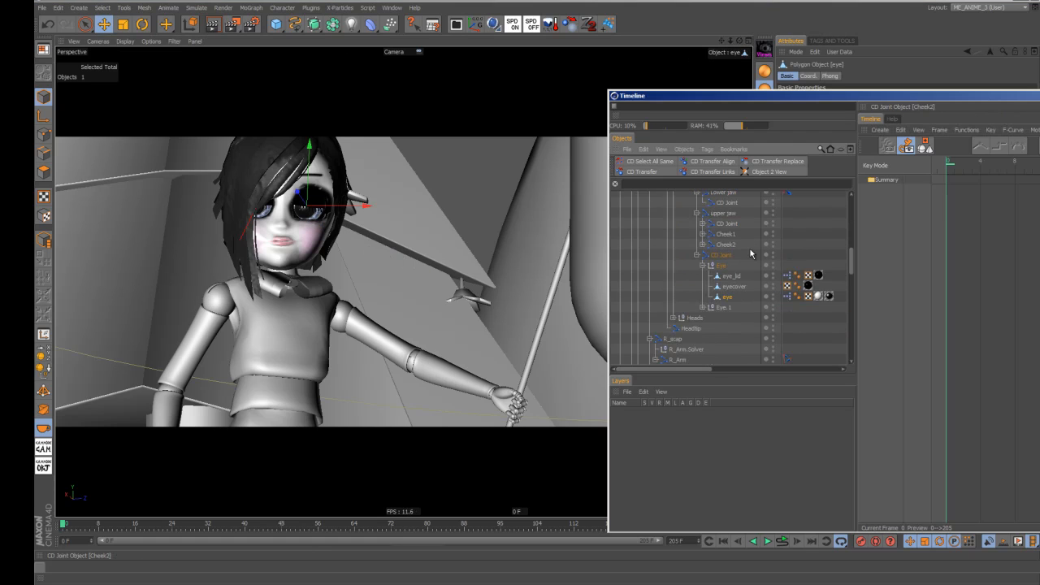
{"action": "left_click", "coordinate": [702, 308]}
{"action": "scroll", "coordinate": [723, 301], "scroll_direction": "down", "scroll_amount": 2}
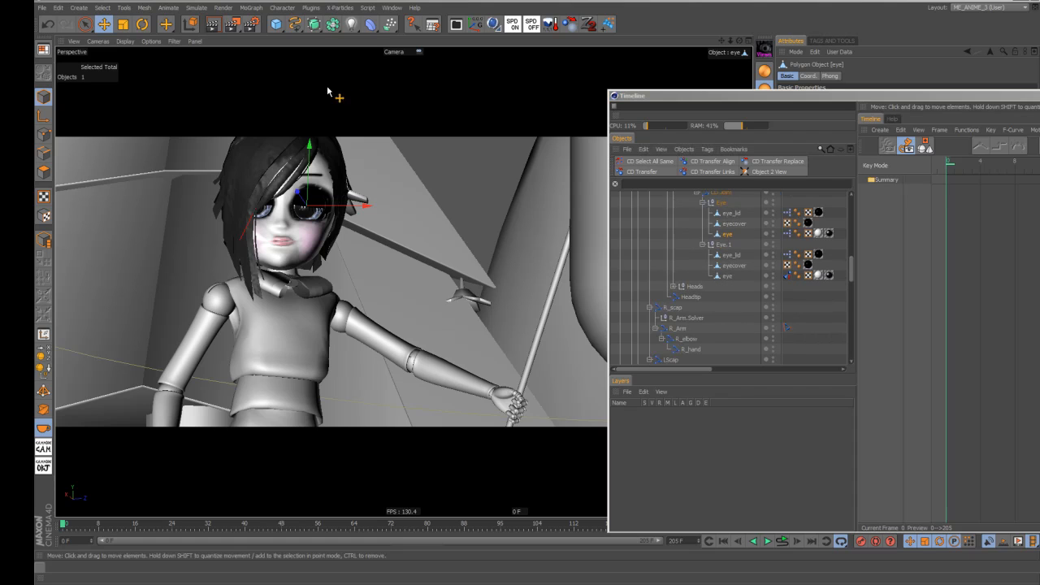
- Merge the CHAR_eye fix_textures preset into the scene and bring the Materials window into view
{"action": "left_click", "coordinate": [494, 25]}
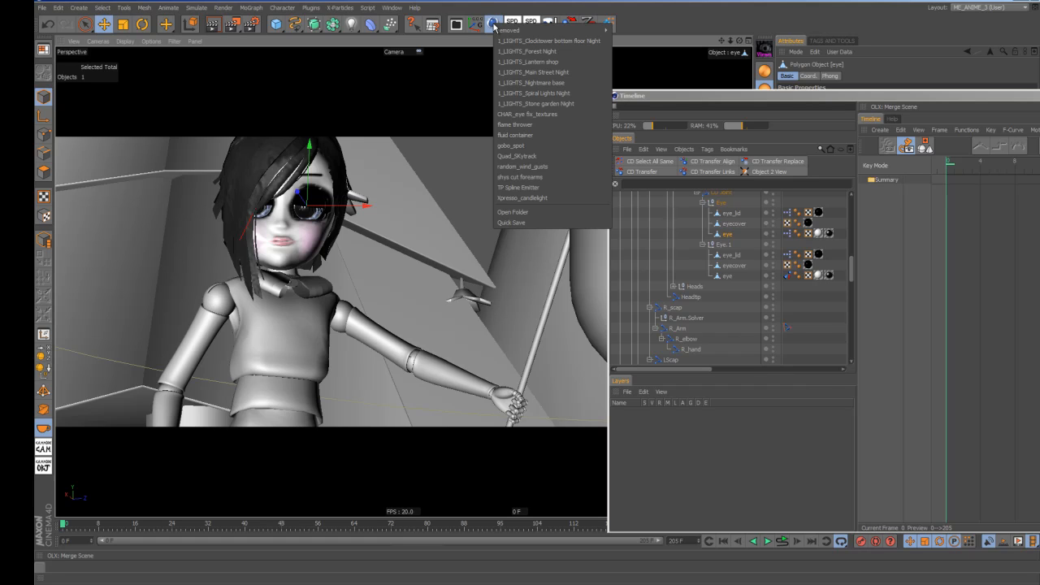
{"action": "left_click", "coordinate": [524, 114]}
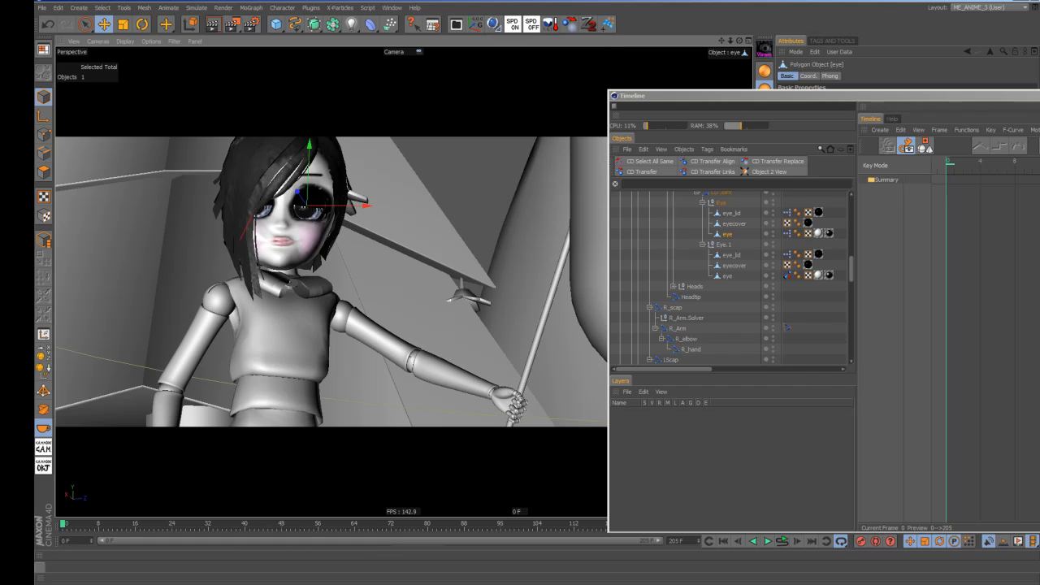
{"action": "left_click_drag", "start_coordinate": [0, 55], "coordinate": [432, 104]}
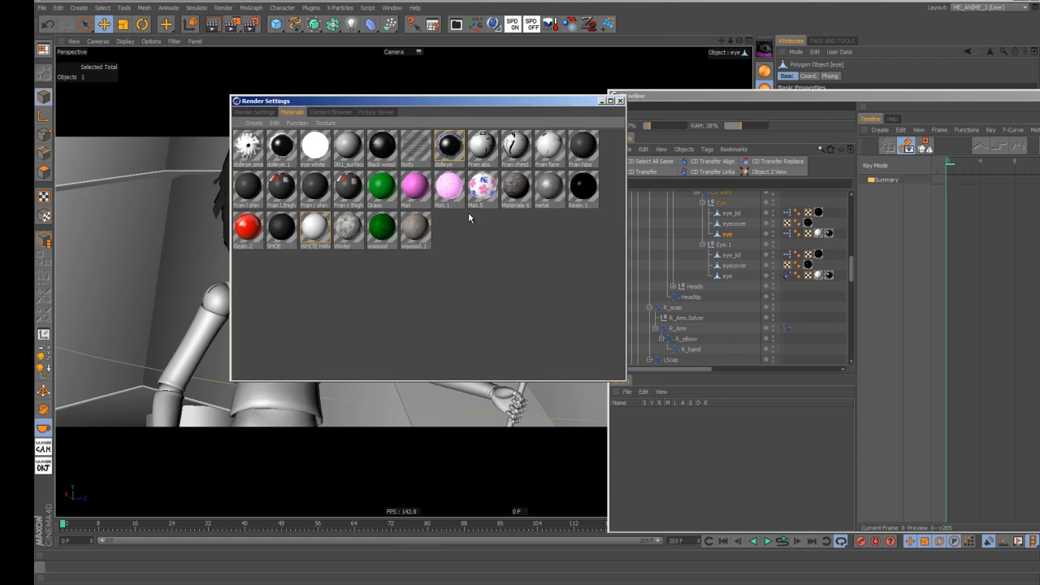
- Replace the dolleye material with dolleye.1 and move the Materials window clear of the object list
{"action": "double_click", "coordinate": [287, 165]}
{"action": "left_click_drag", "start_coordinate": [276, 152], "coordinate": [453, 154], "text": "alt"}
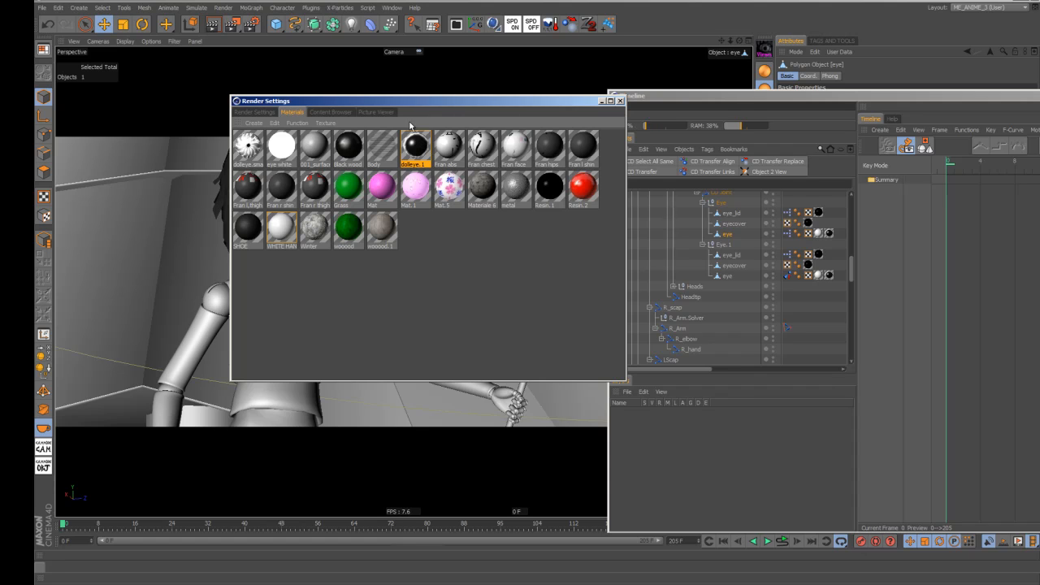
{"action": "left_click_drag", "start_coordinate": [366, 103], "coordinate": [251, 88]}
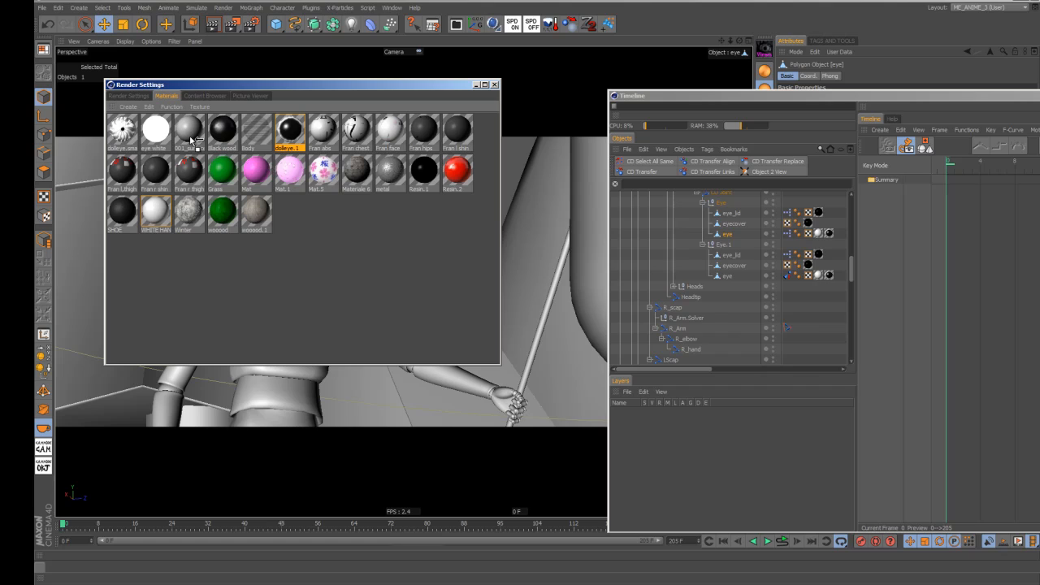
- Assign the eye white material to the eye objects in both the Eye and Eye.1 groups, then move the Materials window away
{"action": "left_click_drag", "start_coordinate": [191, 140], "coordinate": [817, 233]}
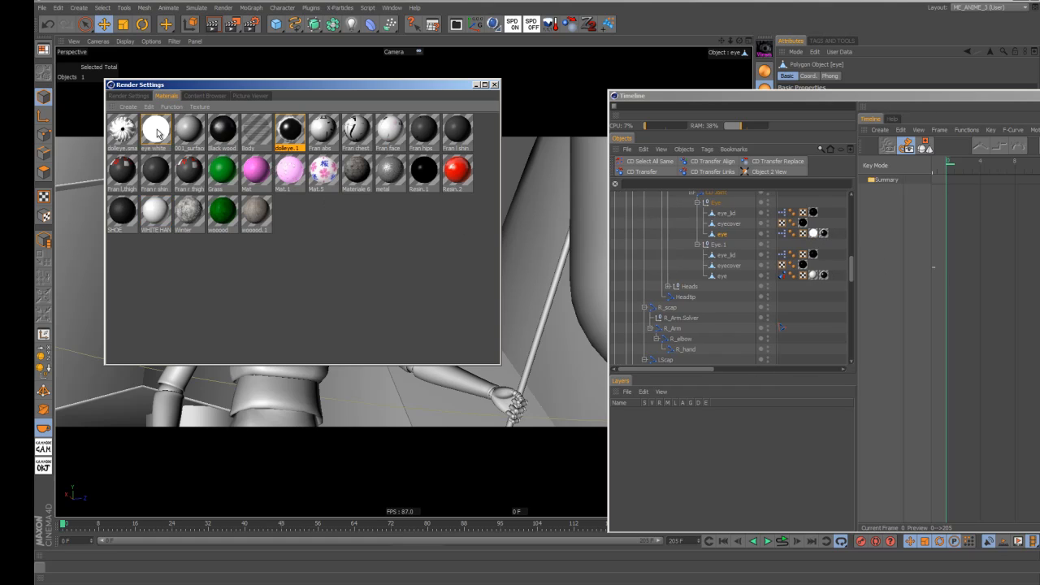
{"action": "left_click_drag", "start_coordinate": [158, 133], "coordinate": [814, 277]}
{"action": "left_click_drag", "start_coordinate": [384, 86], "coordinate": [0, 88]}
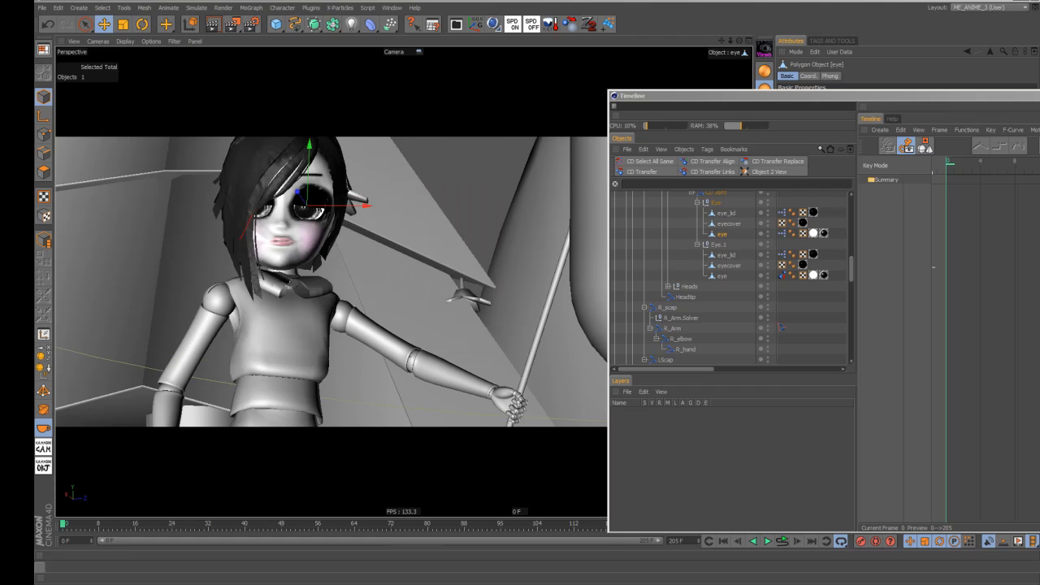
- Collapse the Crowd of kids hierarchy in the object list and deselect everything
{"action": "left_click_drag", "start_coordinate": [692, 95], "coordinate": [626, 99]}
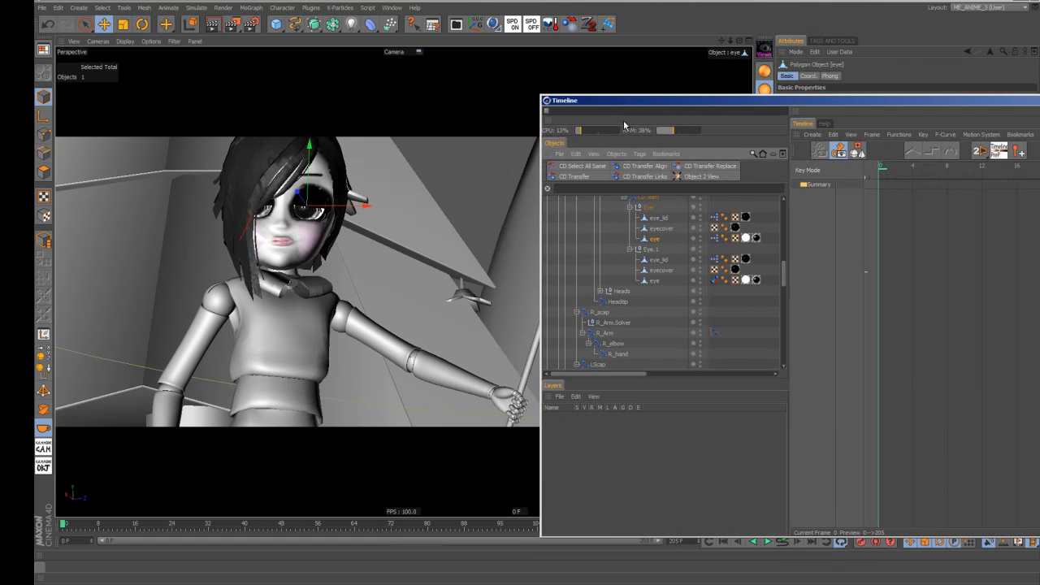
{"action": "scroll", "coordinate": [725, 245], "scroll_direction": "up", "scroll_amount": 5}
{"action": "scroll", "coordinate": [724, 245], "scroll_direction": "up", "scroll_amount": 8}
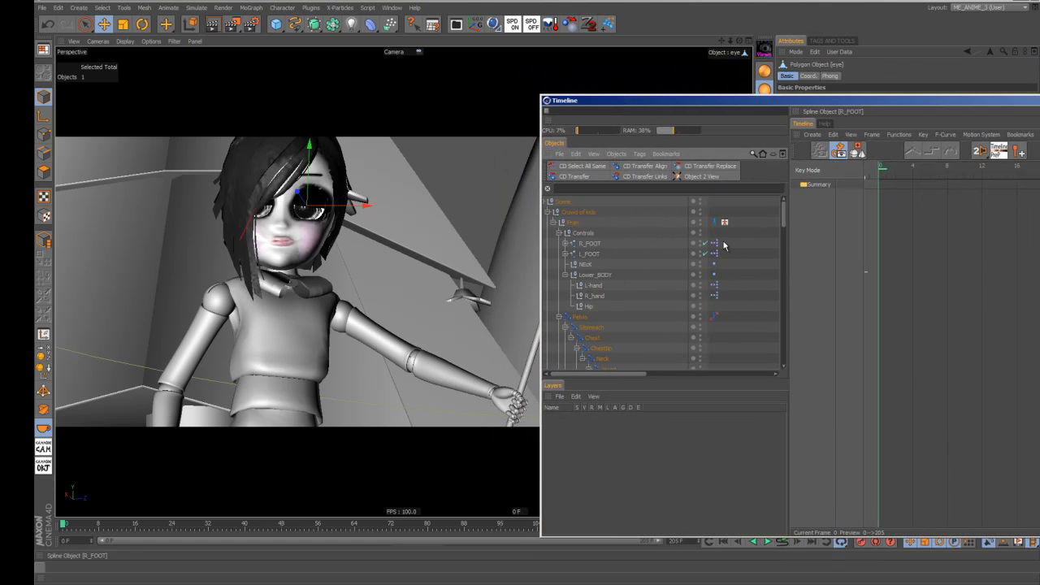
{"action": "left_click", "coordinate": [553, 212]}
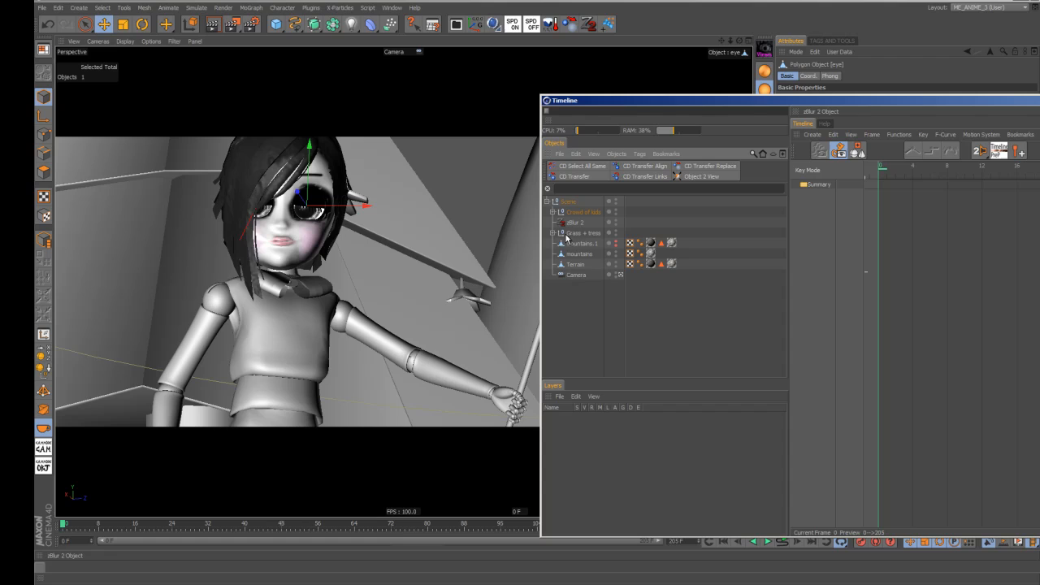
{"action": "left_click", "coordinate": [587, 320]}
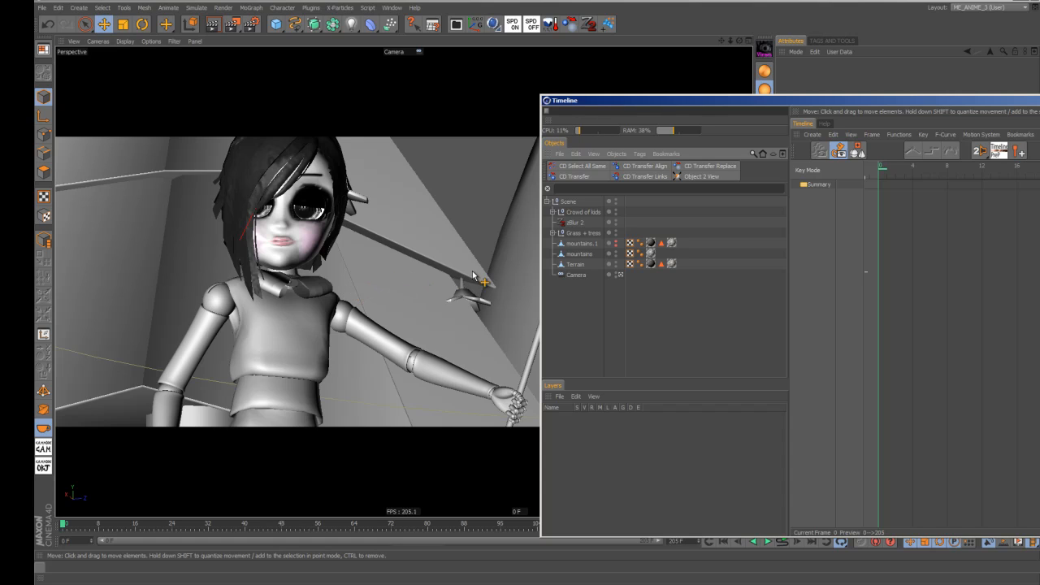
- Filter the object list for "tree" and select both the Real trees.2 and Real trees SurfaceSPREAD objects
{"action": "left_click", "coordinate": [574, 187]}
{"action": "type", "text": "tree"}
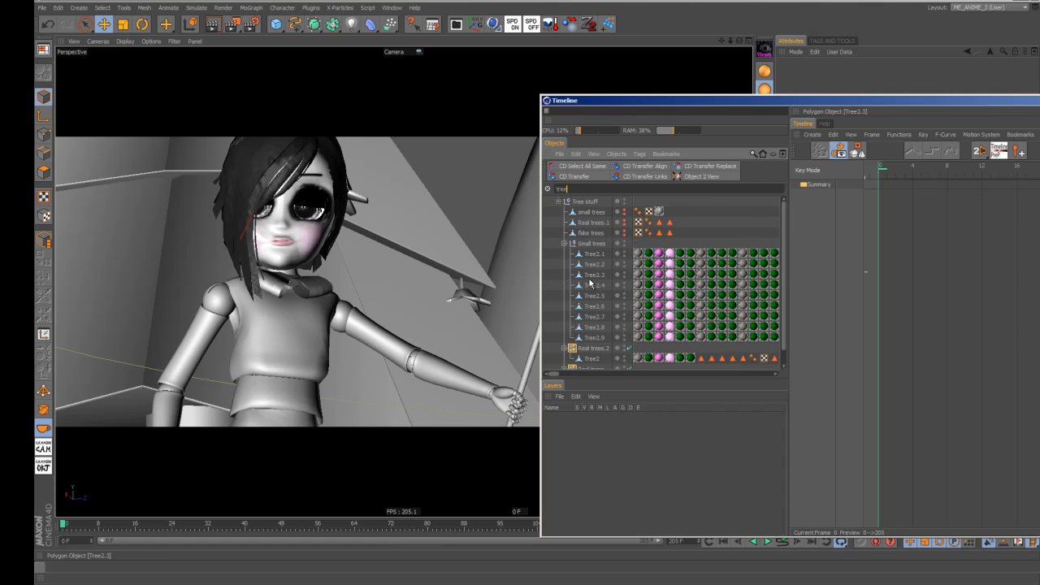
{"action": "scroll", "coordinate": [595, 300], "scroll_direction": "down", "scroll_amount": 2}
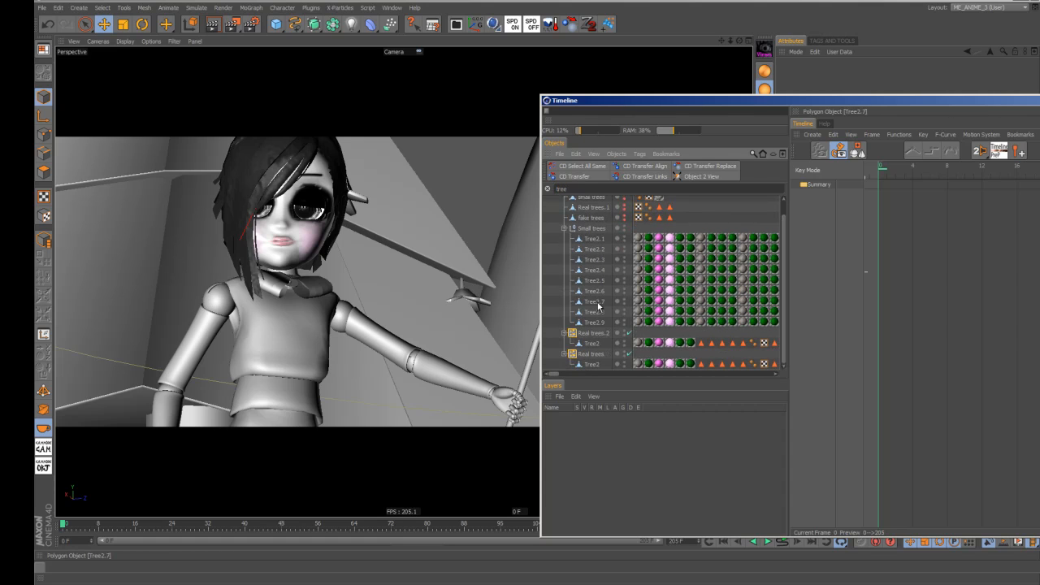
{"action": "left_click", "coordinate": [591, 334]}
{"action": "left_click", "coordinate": [588, 356], "text": "ctrl"}
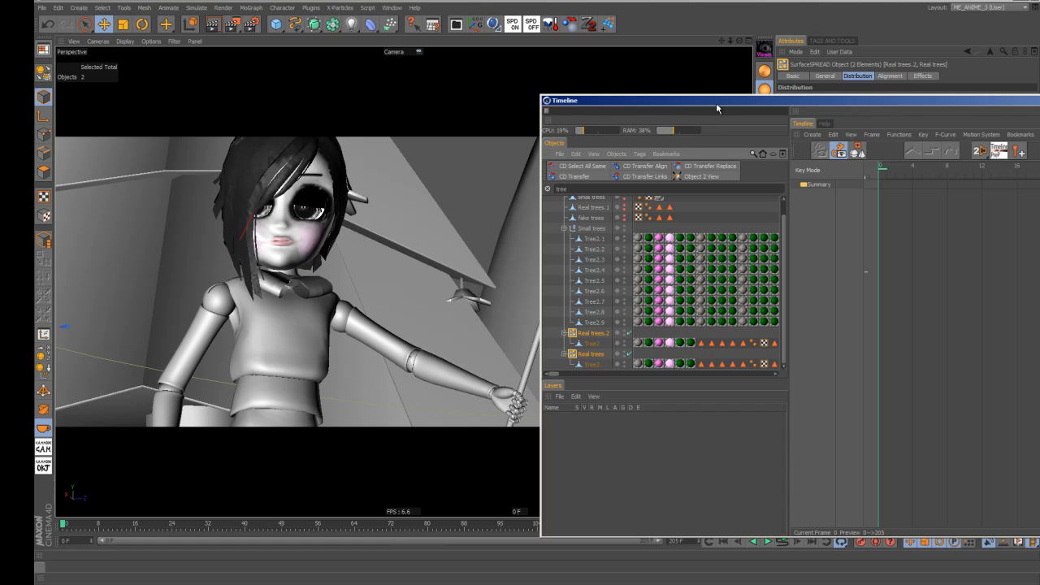
- Turn off Use in Renderer and the camera cone for both selected tree spreads, then clear the object filter
{"action": "left_click_drag", "start_coordinate": [716, 102], "coordinate": [387, 361]}
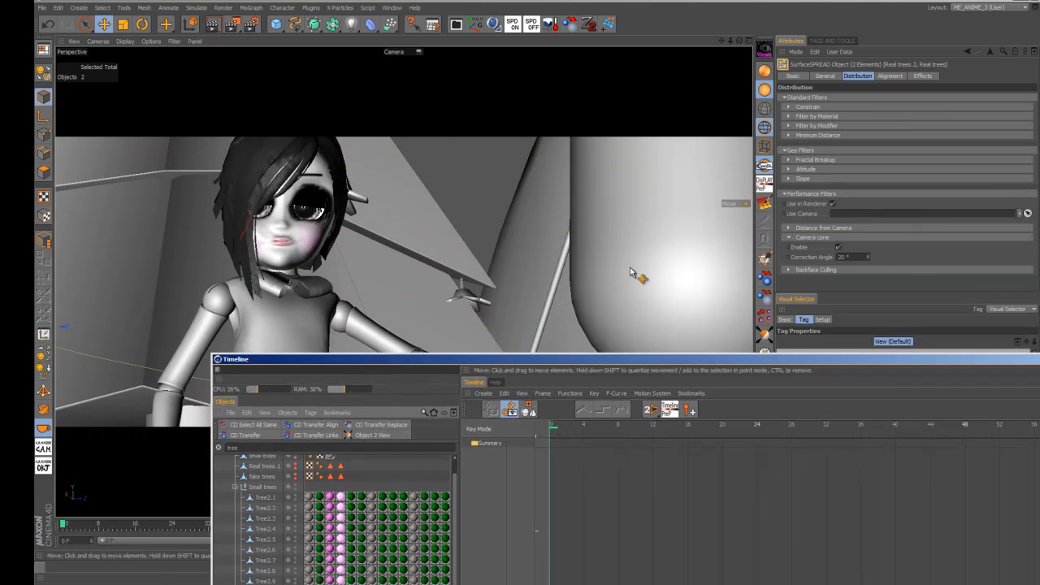
{"action": "left_click", "coordinate": [834, 204]}
{"action": "left_click", "coordinate": [840, 248]}
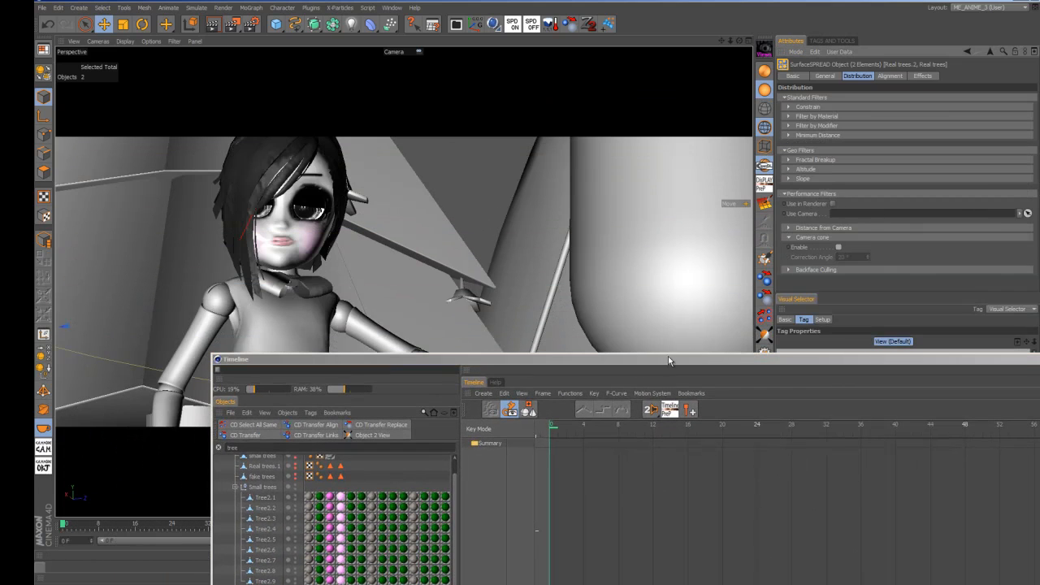
{"action": "left_click_drag", "start_coordinate": [671, 359], "coordinate": [767, 94]}
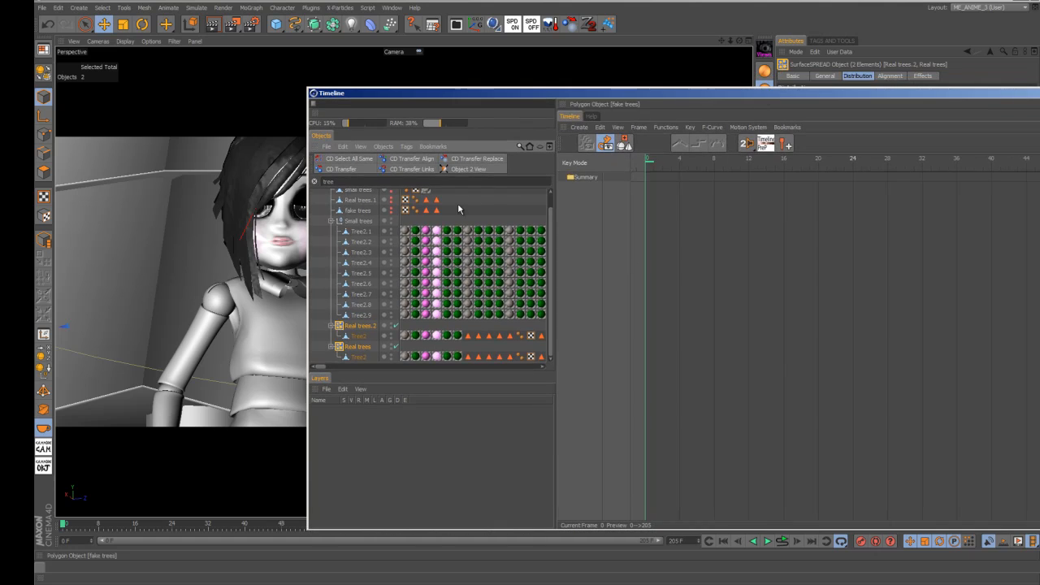
{"action": "left_click", "coordinate": [314, 182]}
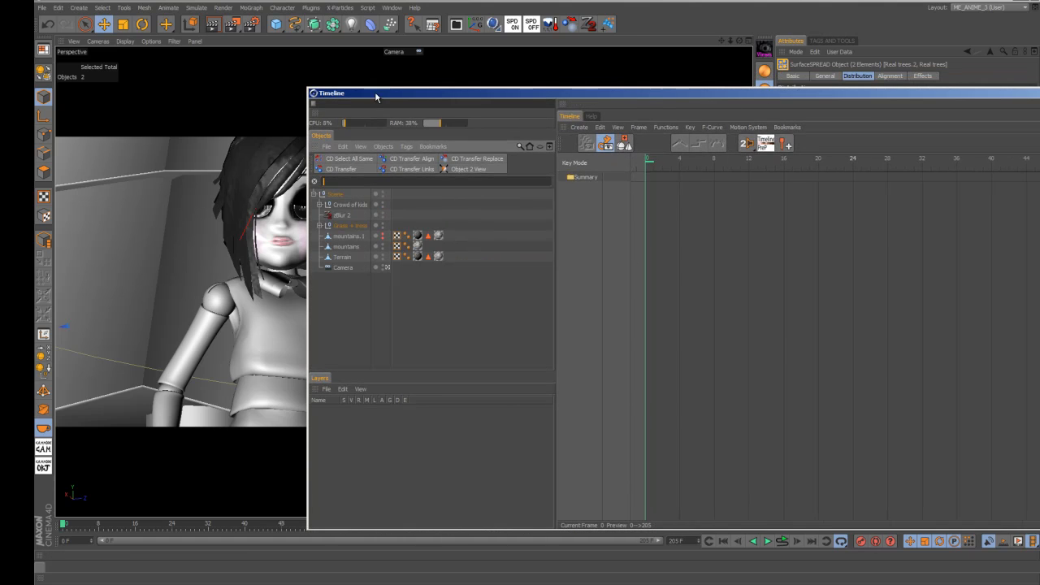
- Enlarge the Render Settings window and load the PRODUCTION FO REAL YEAH render preset
{"action": "left_click_drag", "start_coordinate": [375, 93], "coordinate": [1039, 119]}
{"action": "left_click_drag", "start_coordinate": [1039, 52], "coordinate": [379, 29]}
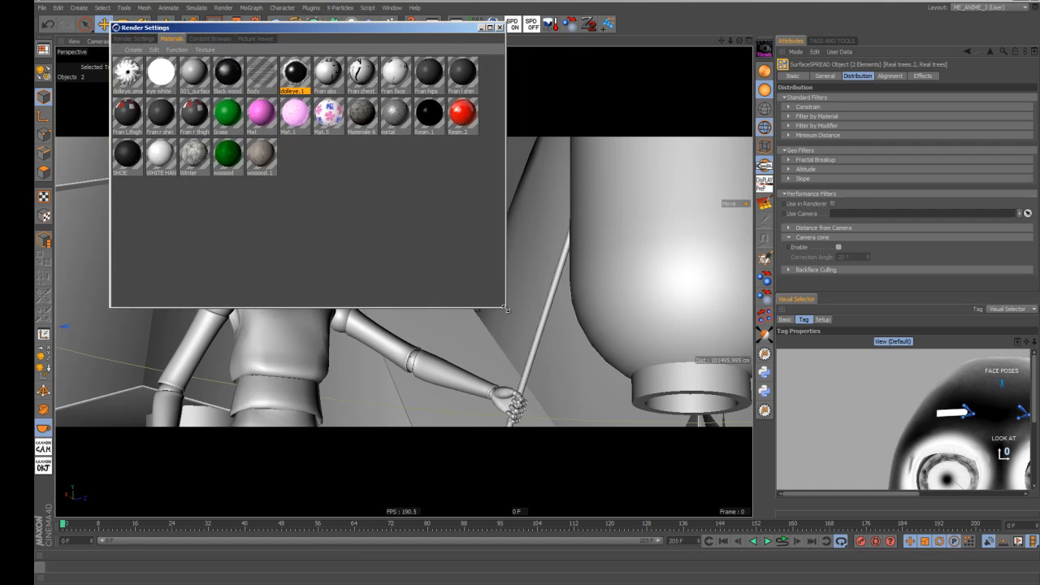
{"action": "left_click_drag", "start_coordinate": [506, 309], "coordinate": [848, 487]}
{"action": "left_click", "coordinate": [136, 39]}
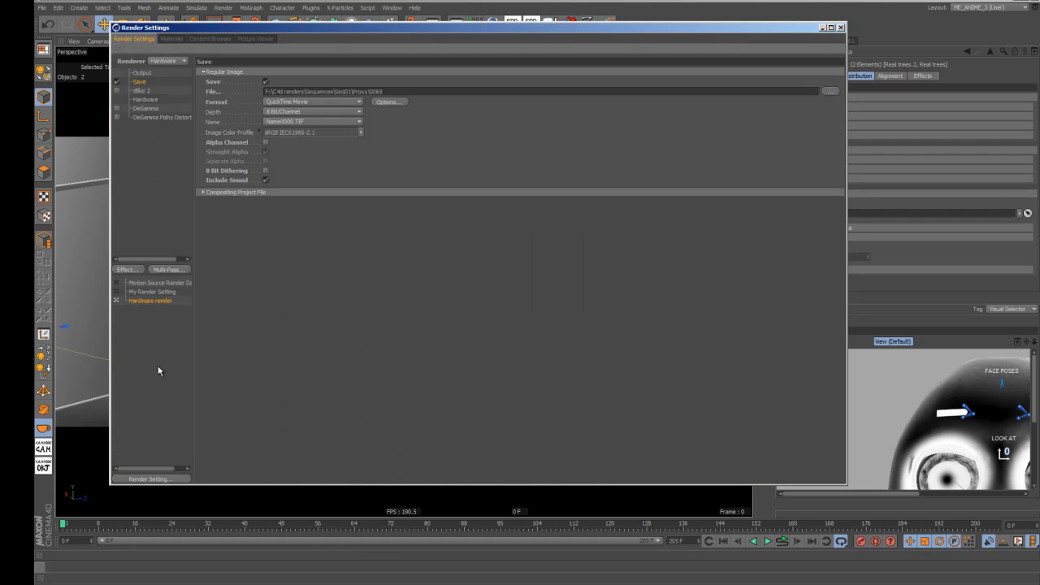
{"action": "left_click", "coordinate": [150, 479]}
{"action": "mouse_move", "coordinate": [236, 579]}
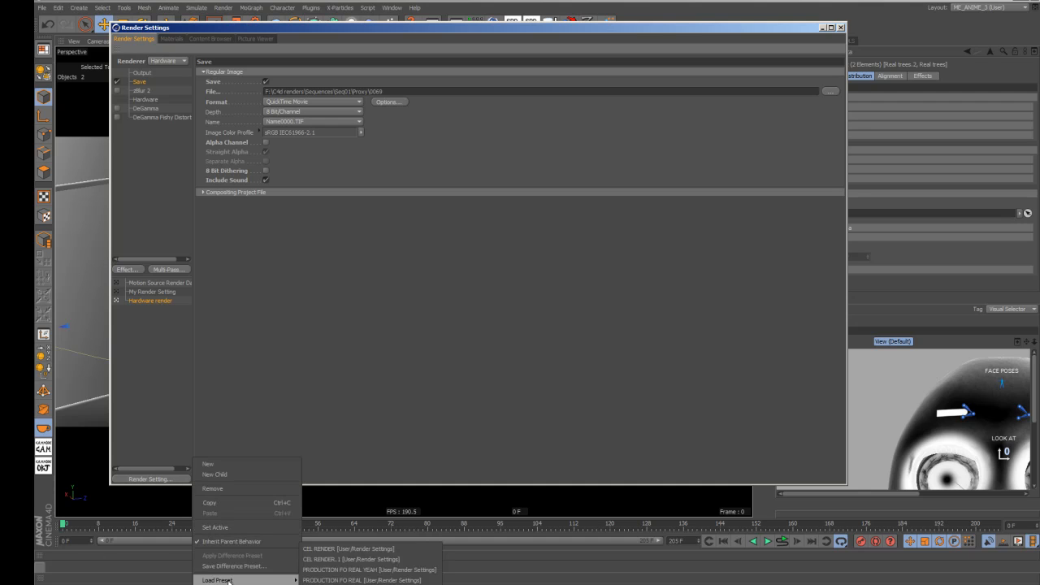
{"action": "left_click", "coordinate": [366, 569]}
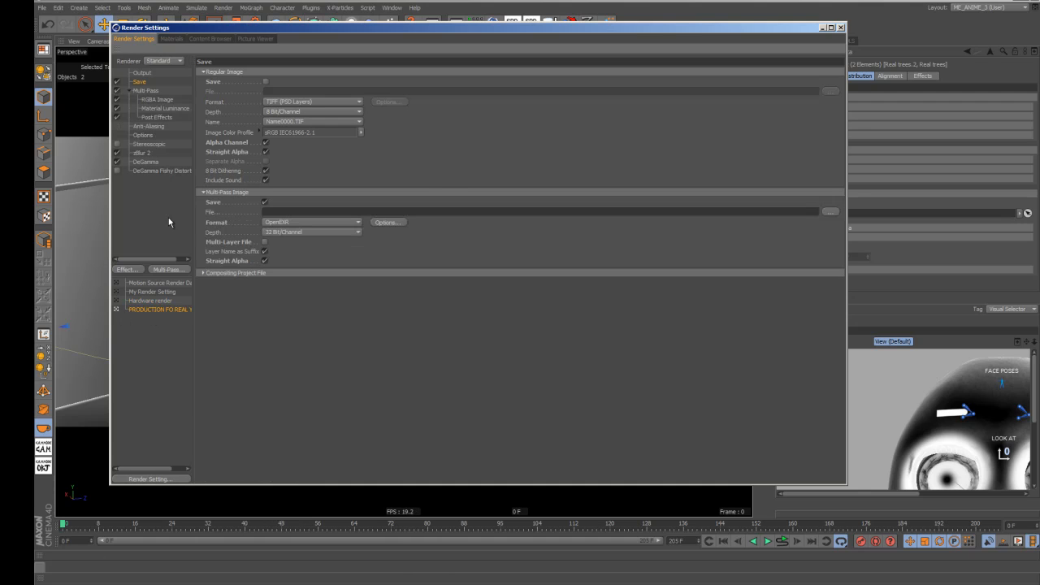
- Inspect the zBlur 2 effect's depth settings in the production render setting, then move the window out of the way
{"action": "left_click_drag", "start_coordinate": [222, 32], "coordinate": [367, 104]}
{"action": "left_click", "coordinate": [291, 225]}
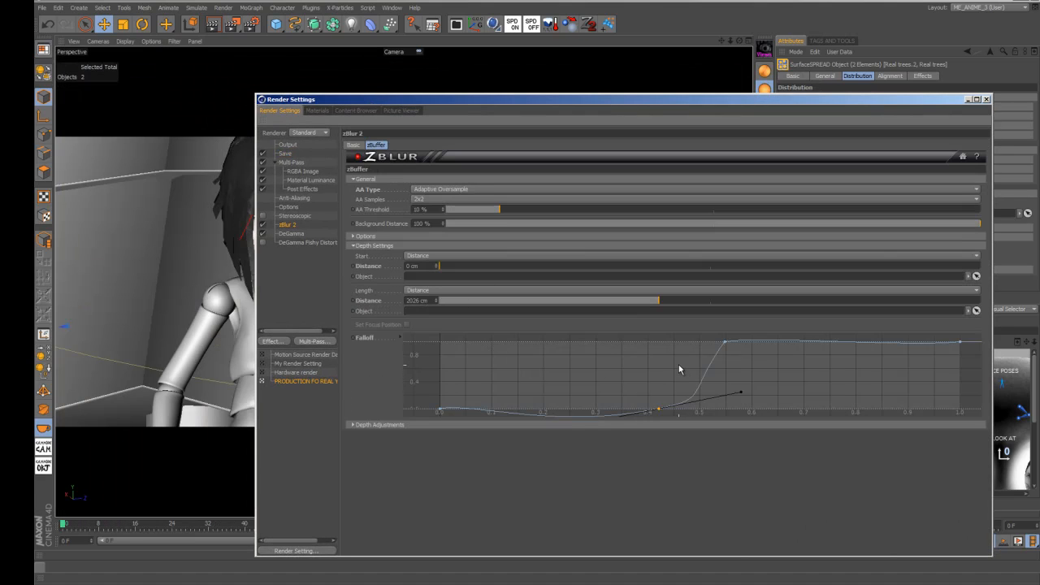
{"action": "left_click_drag", "start_coordinate": [645, 100], "coordinate": [0, 102]}
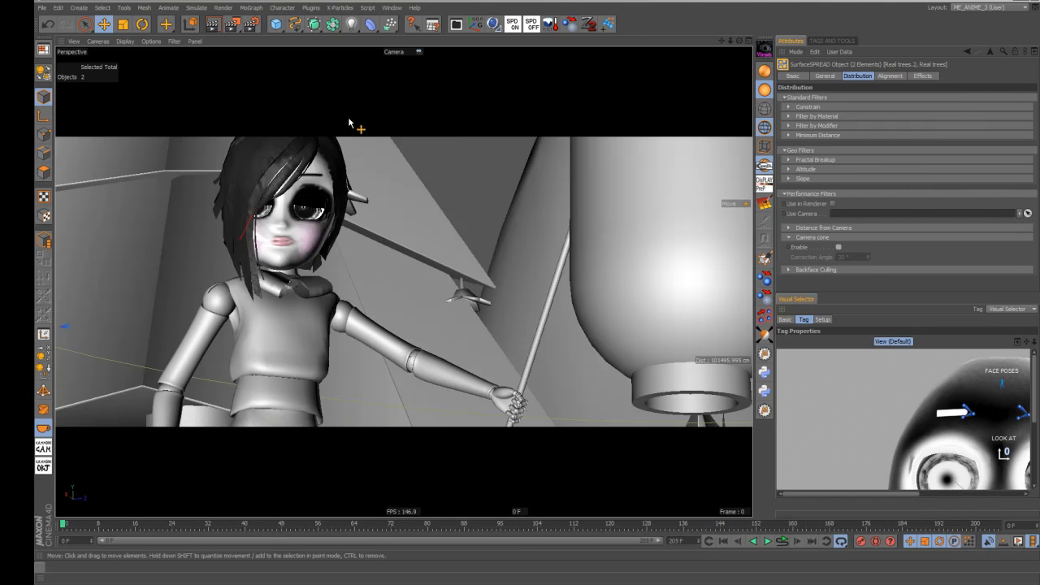
- Show the Other object type in the top view and frame the camera's zBlur cone closely
{"action": "key", "text": "F2"}
{"action": "scroll", "coordinate": [425, 264], "scroll_direction": "up", "scroll_amount": 10}
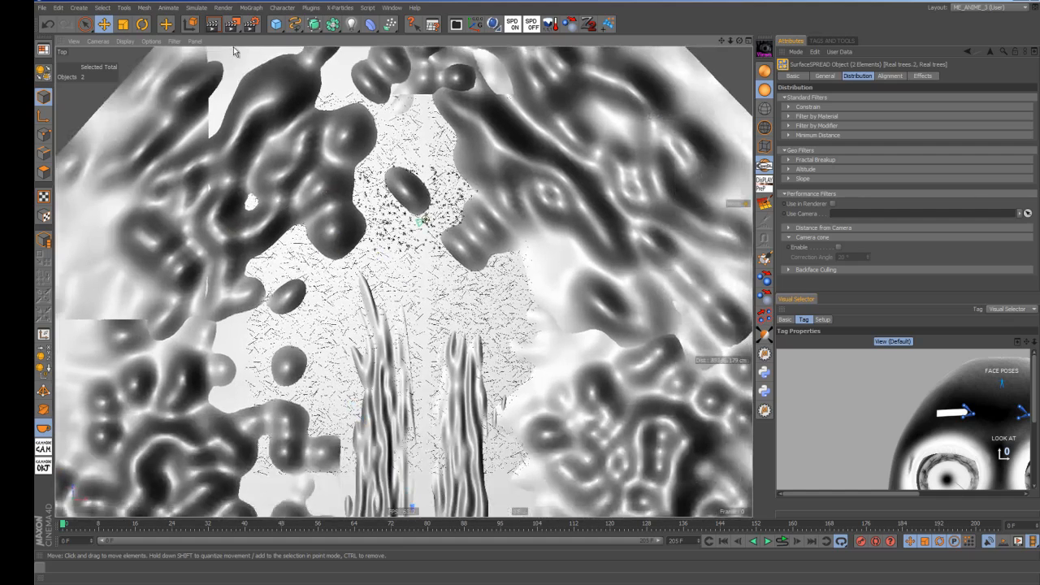
{"action": "left_click", "coordinate": [174, 42]}
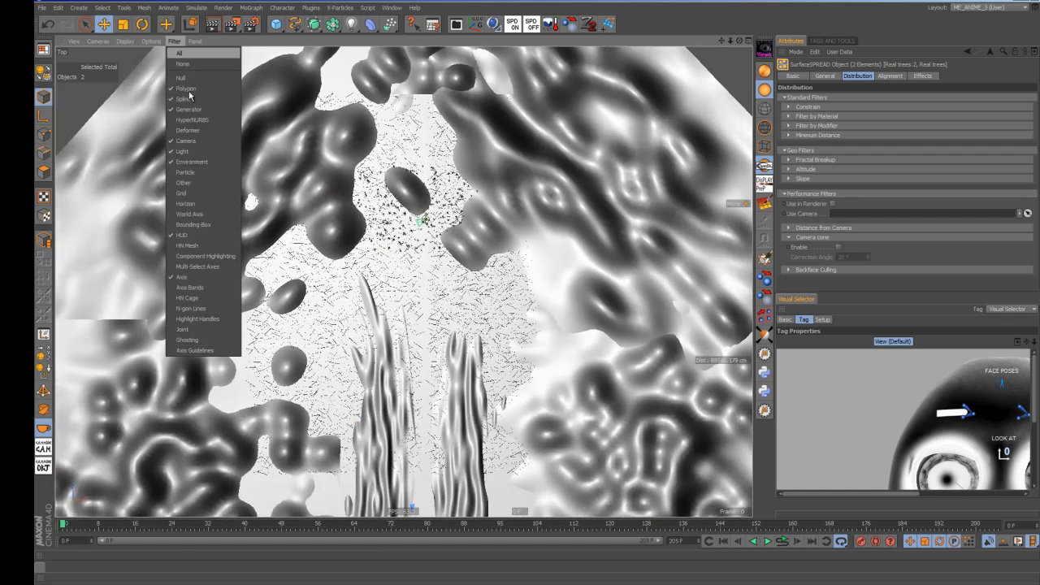
{"action": "left_click", "coordinate": [183, 178]}
{"action": "middle_click_drag", "start_coordinate": [422, 336], "coordinate": [406, 196], "text": "alt"}
{"action": "scroll", "coordinate": [406, 196], "scroll_direction": "up", "scroll_amount": 10}
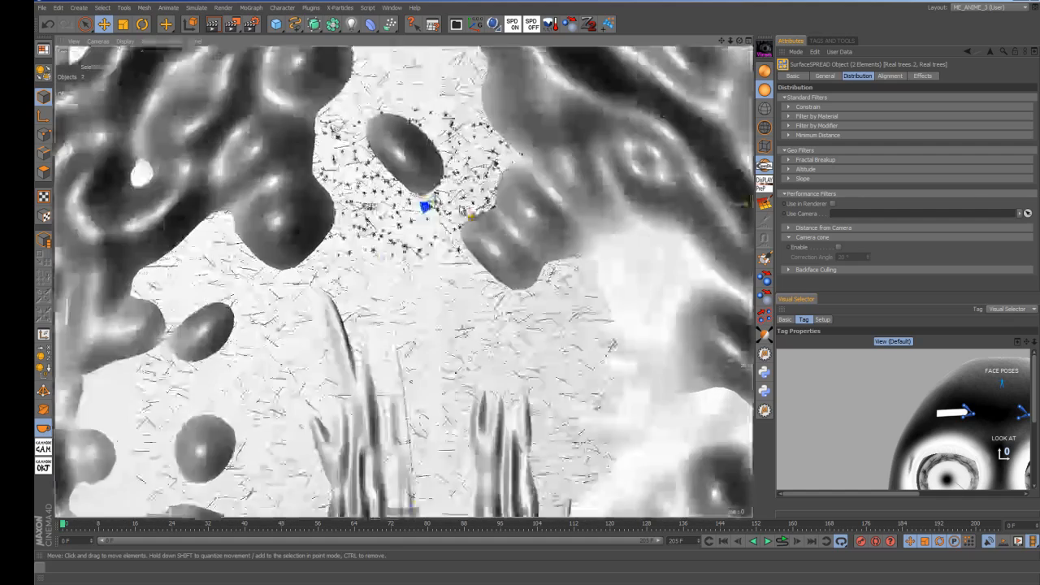
{"action": "scroll", "coordinate": [439, 301], "scroll_direction": "up", "scroll_amount": 12}
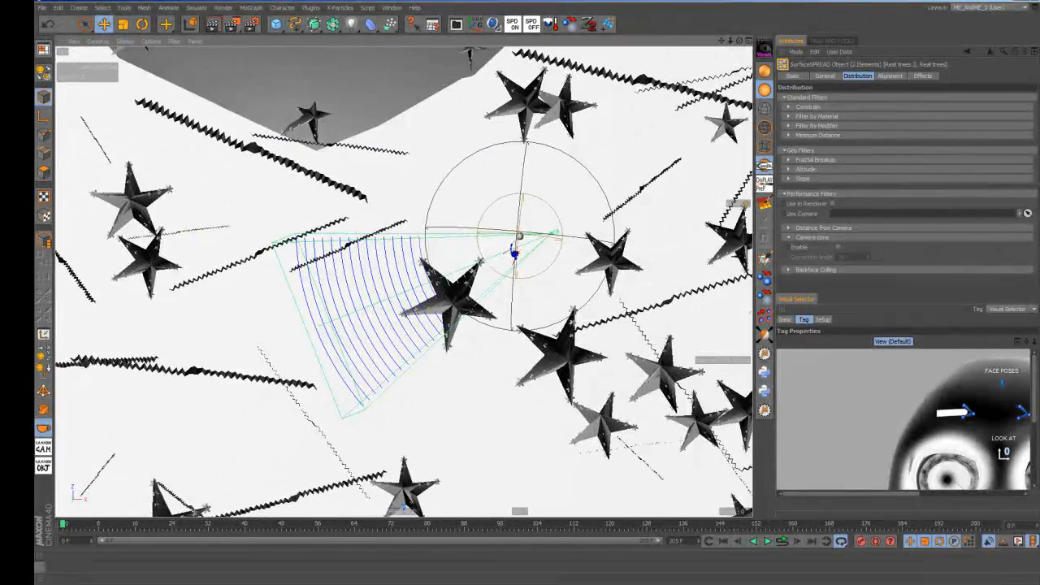
- Select the zBlur 2 object and shorten its depth range toward the camera, so the arcs end around the nearest star-shaped tree
{"action": "key", "text": "alt+Tab"}
{"action": "left_click", "coordinate": [832, 245]}
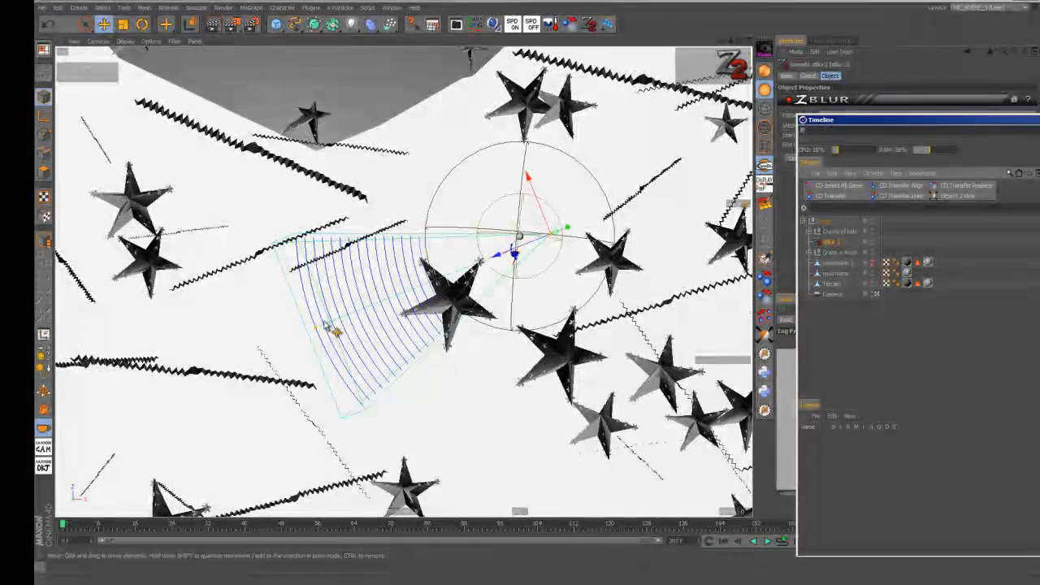
{"action": "left_click_drag", "start_coordinate": [318, 329], "coordinate": [415, 310]}
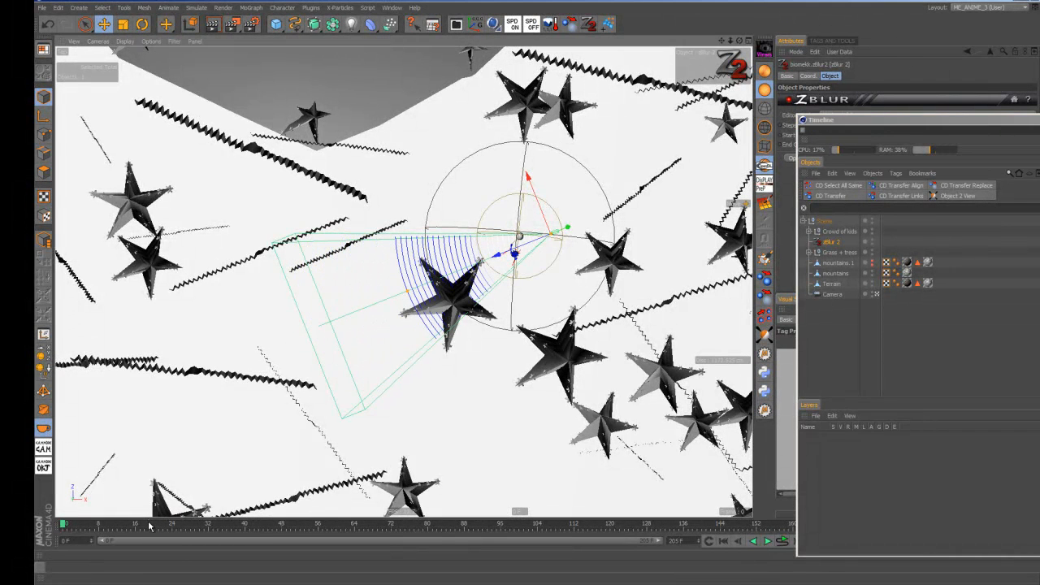
{"action": "left_click_drag", "start_coordinate": [150, 524], "coordinate": [63, 524]}
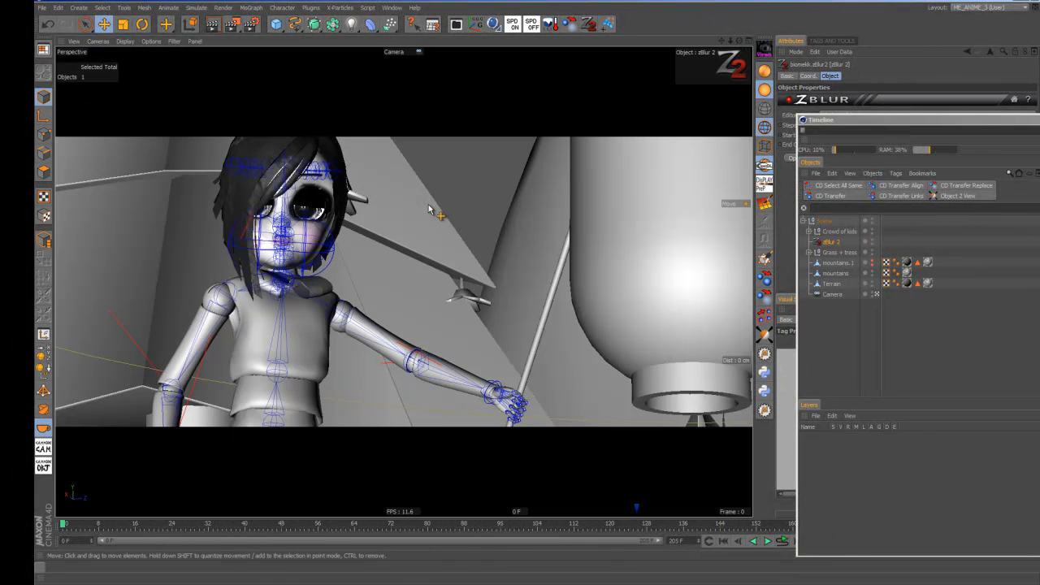
- Hide the Other object type in the perspective camera view and move the Timeline window aside
{"action": "left_click", "coordinate": [175, 41]}
{"action": "left_click", "coordinate": [185, 183]}
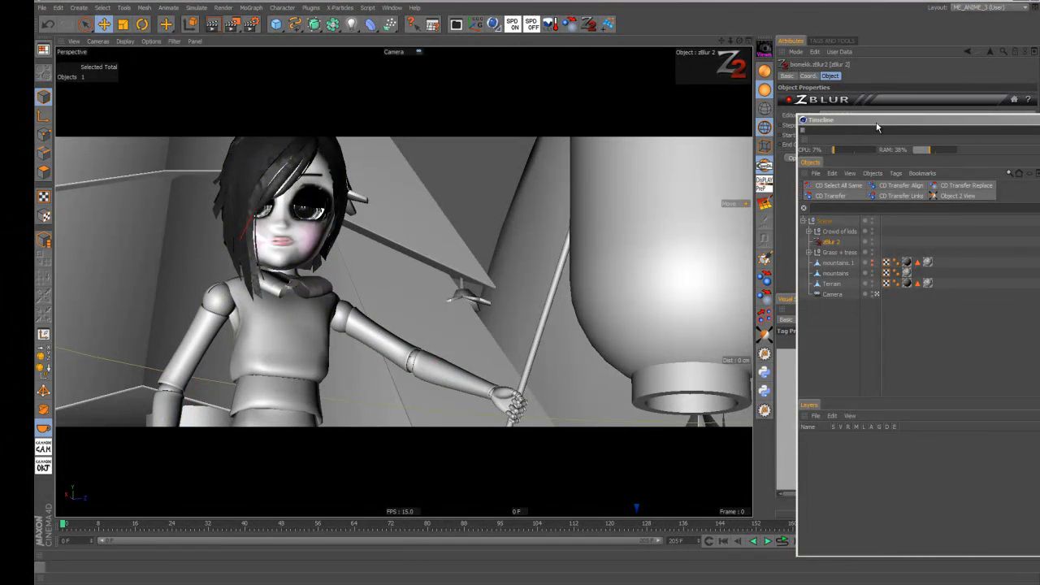
{"action": "left_click_drag", "start_coordinate": [876, 128], "coordinate": [1039, 130]}
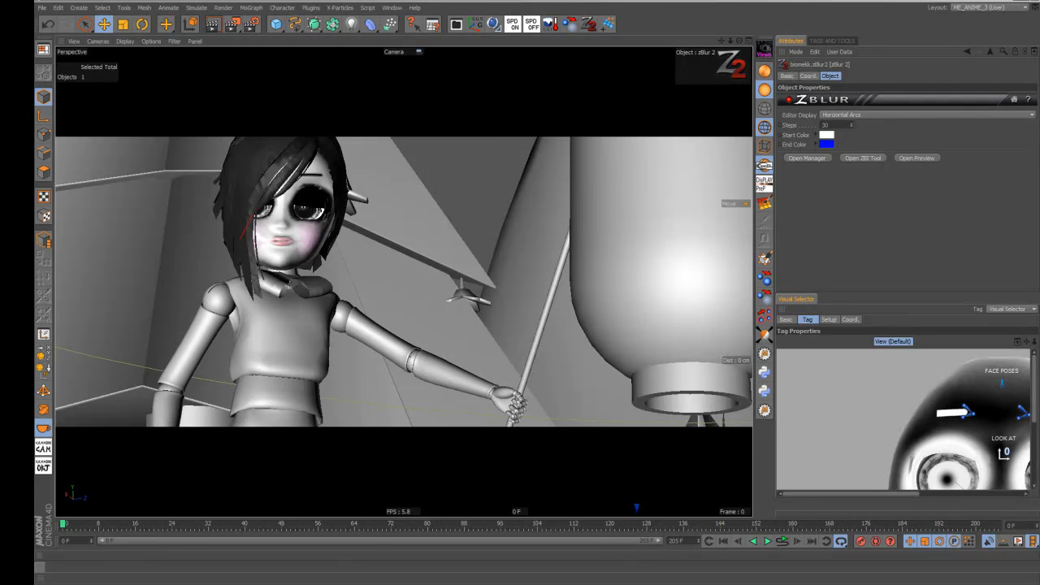
- Set the multi-pass image's save file to 0069 in the render settings, then move that window away
{"action": "key", "text": "ctrl+b"}
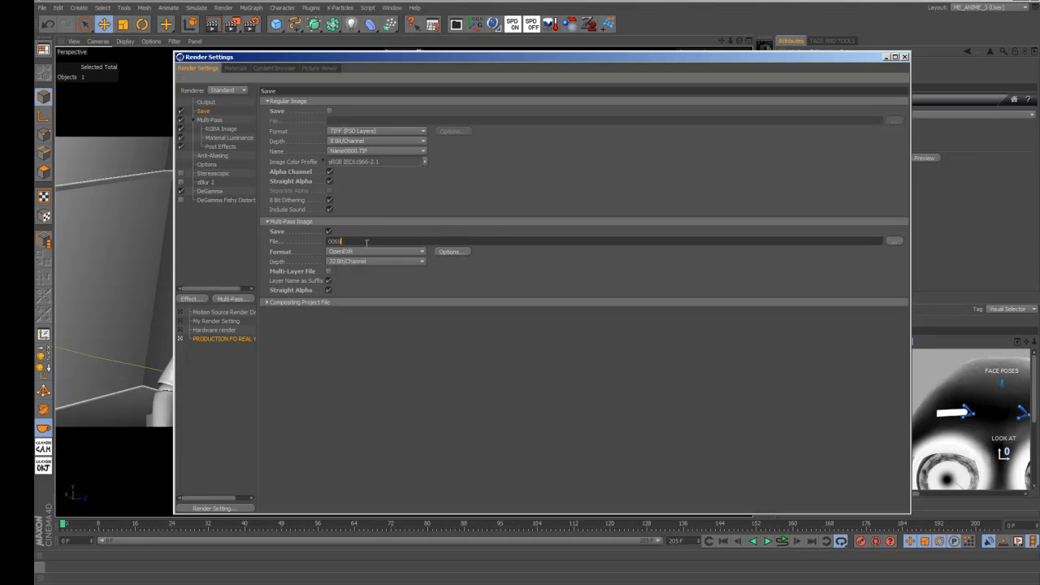
{"action": "left_click", "coordinate": [335, 242]}
{"action": "left_click_drag", "start_coordinate": [430, 62], "coordinate": [0, 74]}
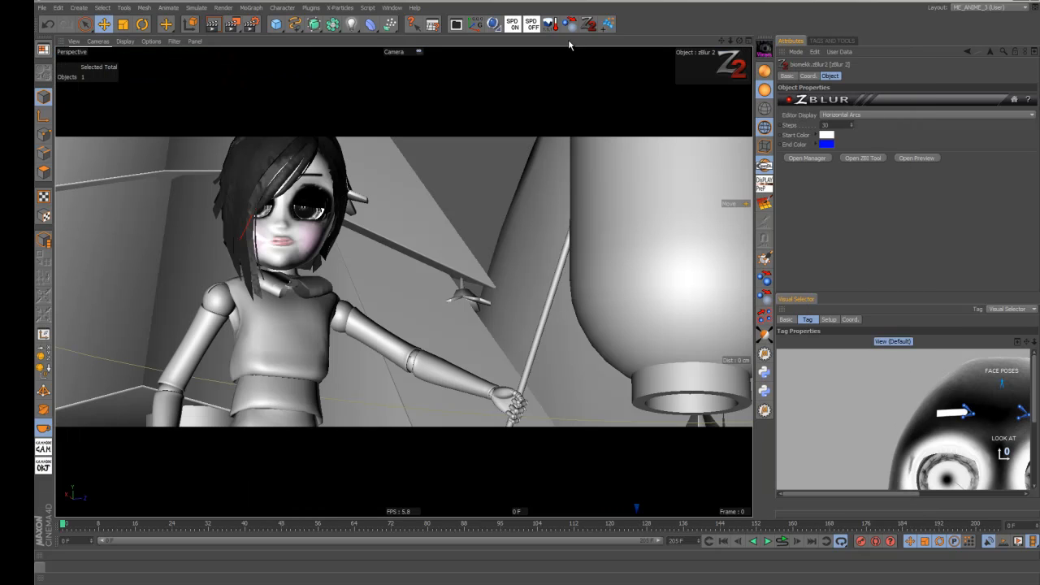
- Bring the object list back into view and merge the 1_LIGHTS_Forest Night preset into the scene
{"action": "left_click_drag", "start_coordinate": [1039, 63], "coordinate": [689, 71]}
{"action": "left_click", "coordinate": [659, 267]}
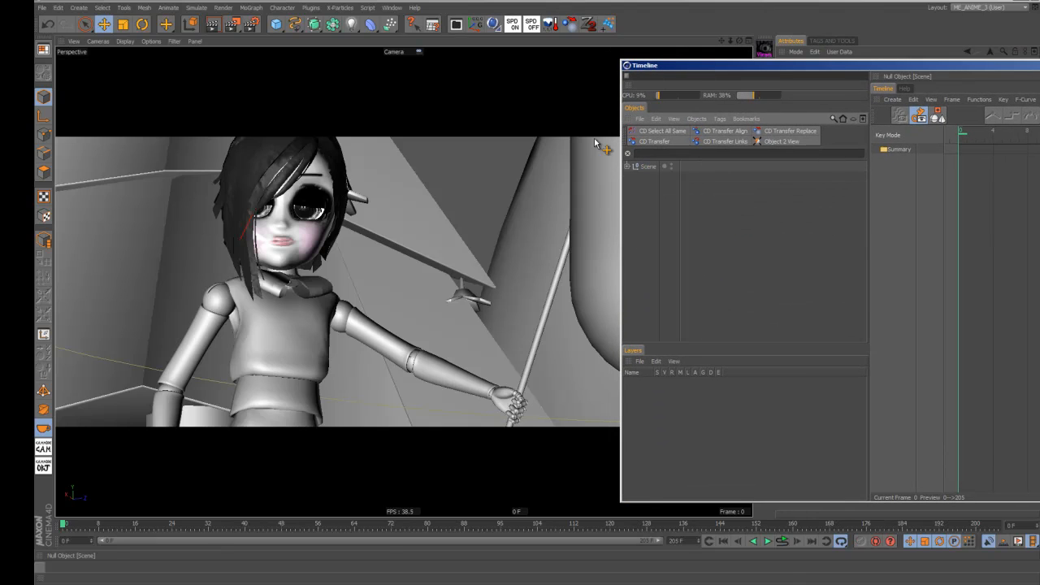
{"action": "left_click", "coordinate": [492, 22]}
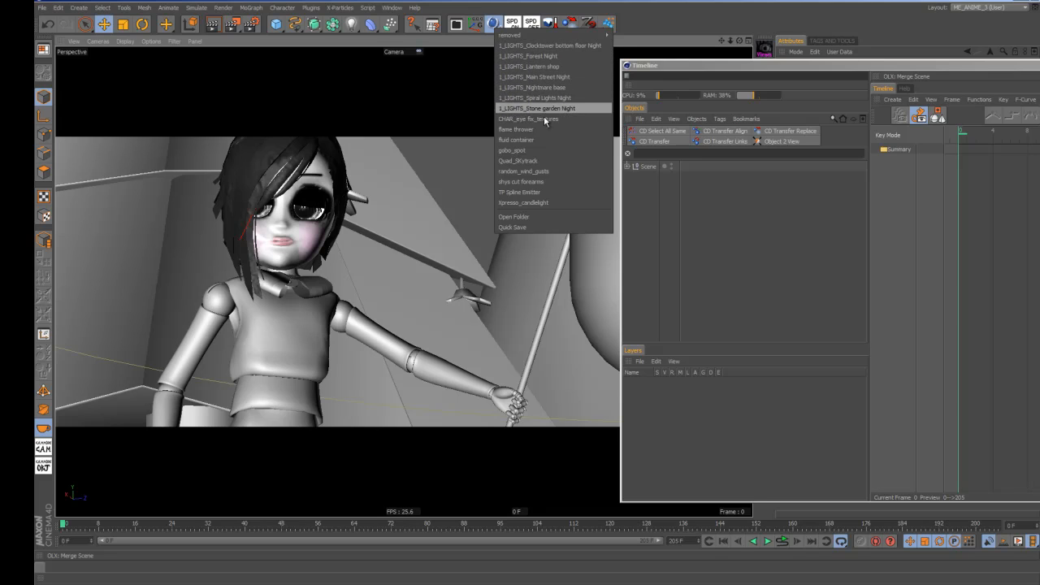
{"action": "left_click", "coordinate": [700, 226]}
{"action": "left_click", "coordinate": [649, 220]}
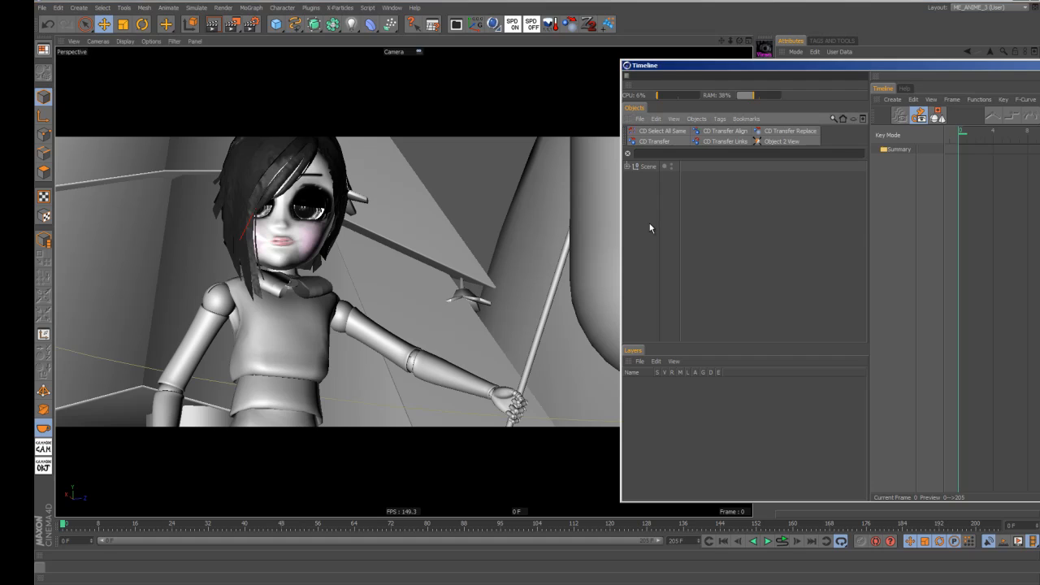
{"action": "key", "text": "ctrl+z"}
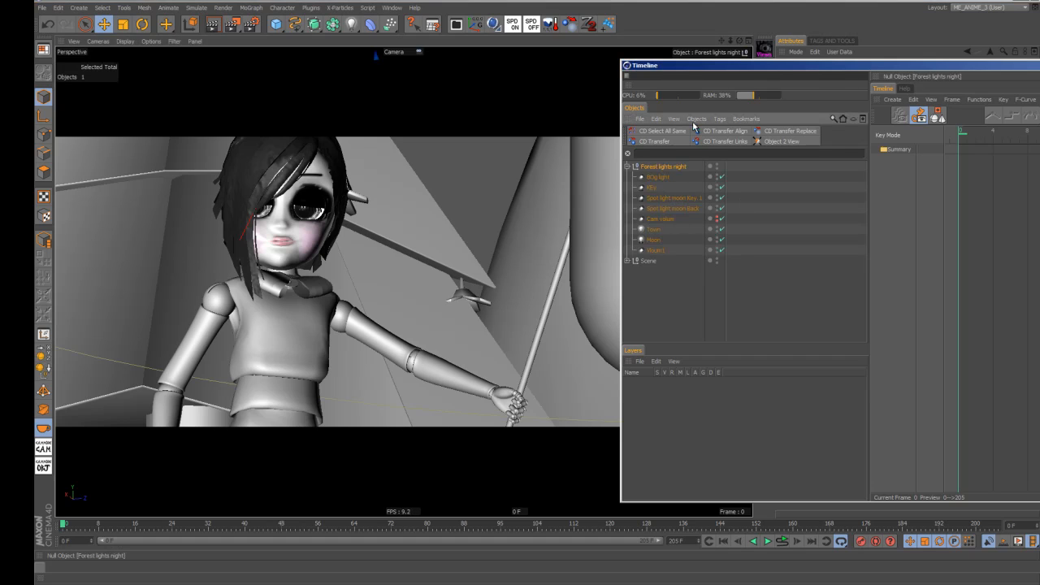
- Go through the forest lights' Project settings and add Crowd of kids to the include list of Spot light moon Back
{"action": "left_click_drag", "start_coordinate": [688, 72], "coordinate": [961, 157]}
{"action": "left_click", "coordinate": [910, 235]}
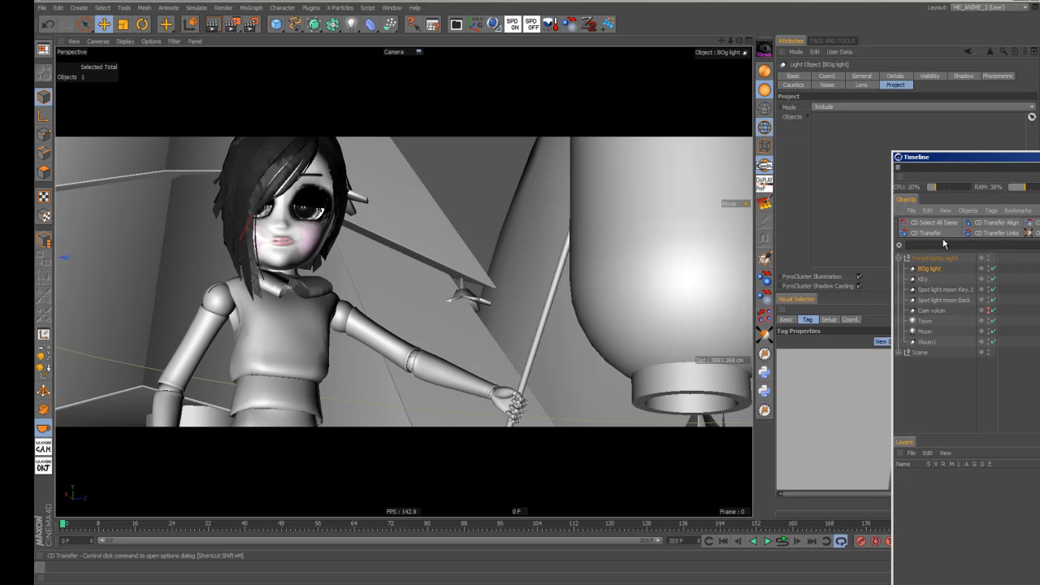
{"action": "left_click", "coordinate": [923, 280]}
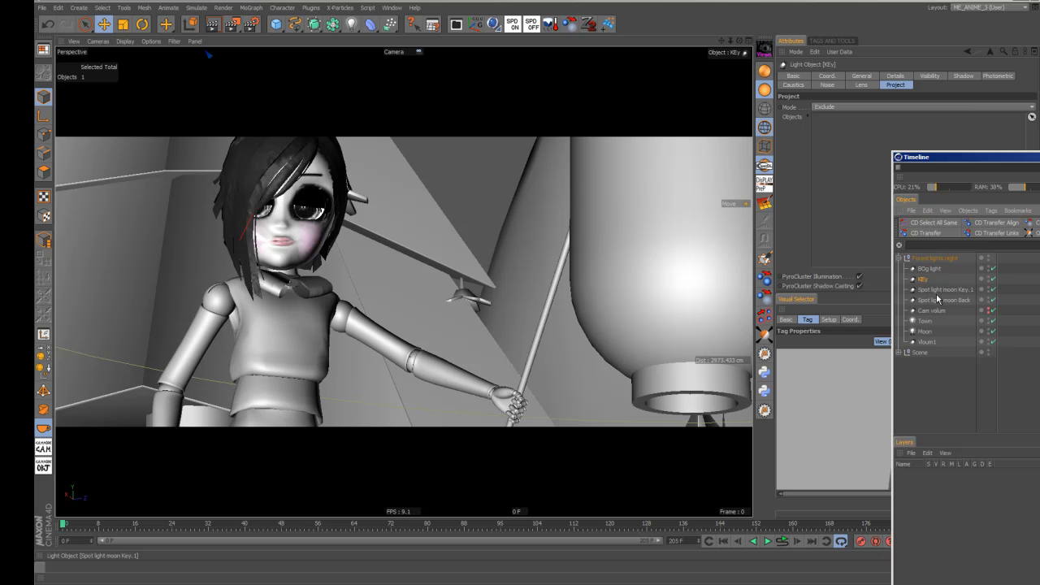
{"action": "left_click", "coordinate": [935, 290]}
{"action": "left_click_drag", "start_coordinate": [931, 157], "coordinate": [890, 151]}
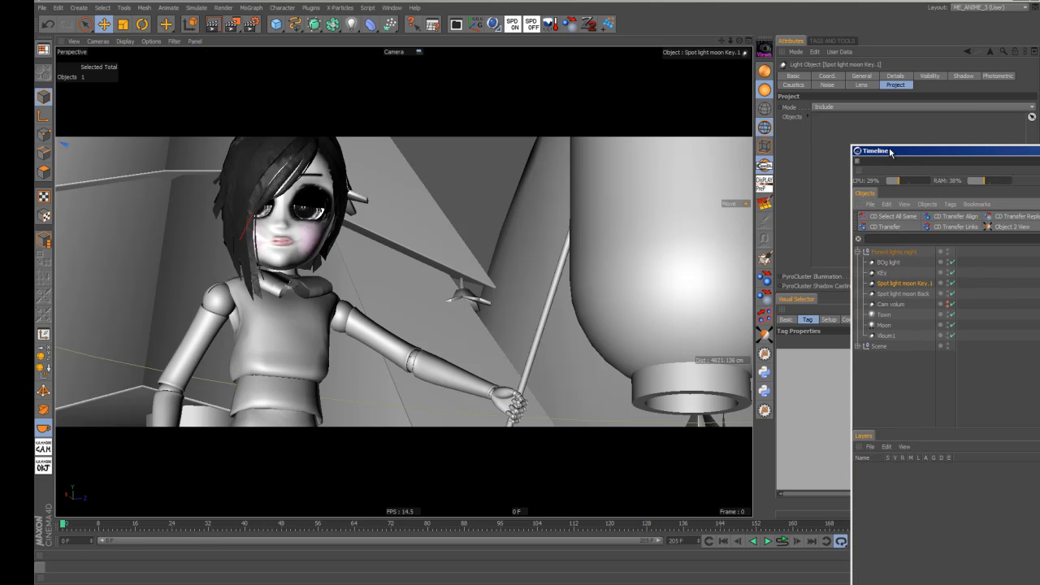
{"action": "left_click", "coordinate": [858, 346]}
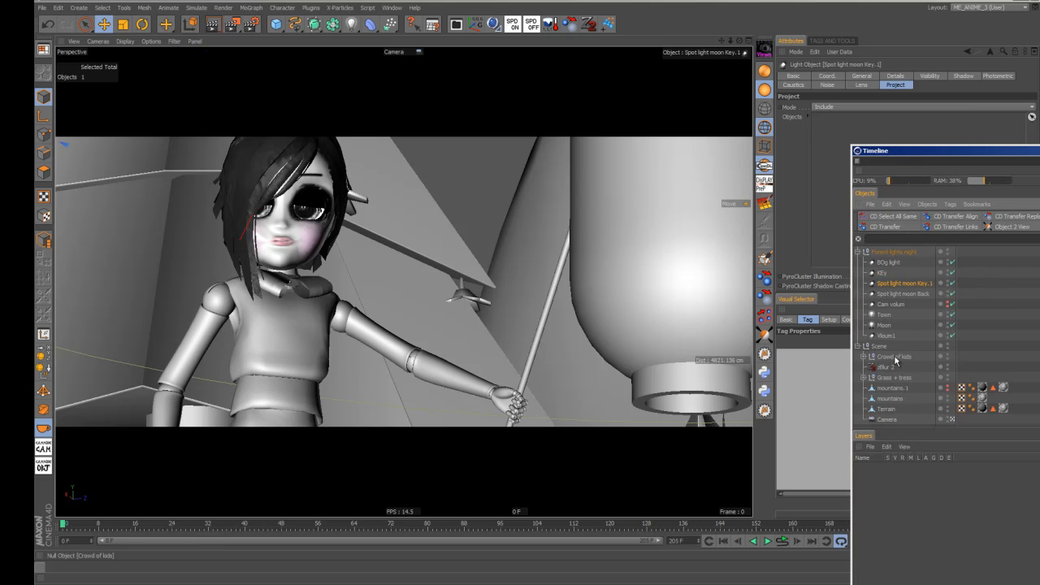
{"action": "left_click", "coordinate": [902, 293]}
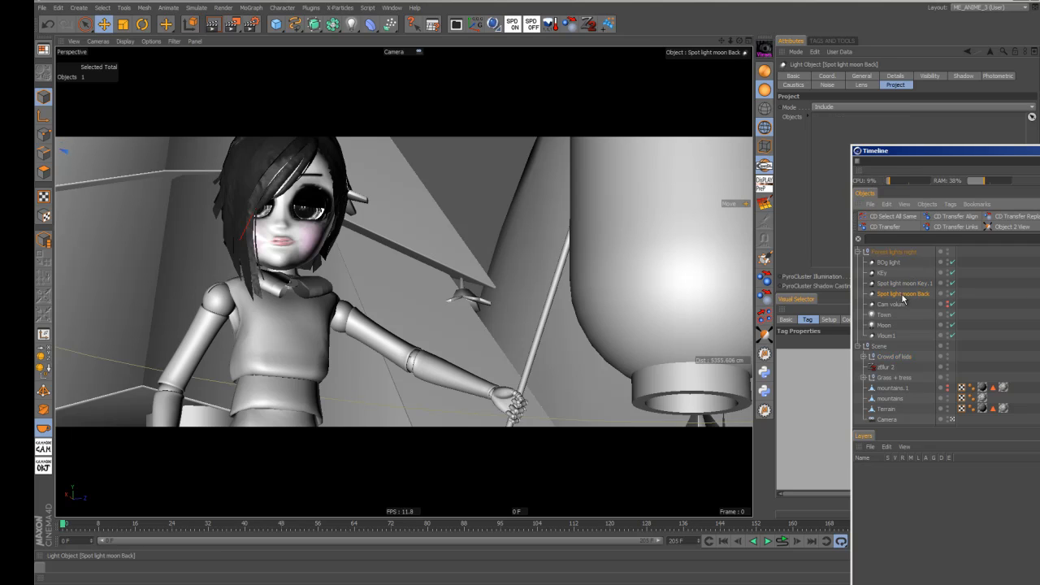
{"action": "left_click_drag", "start_coordinate": [893, 379], "coordinate": [815, 189]}
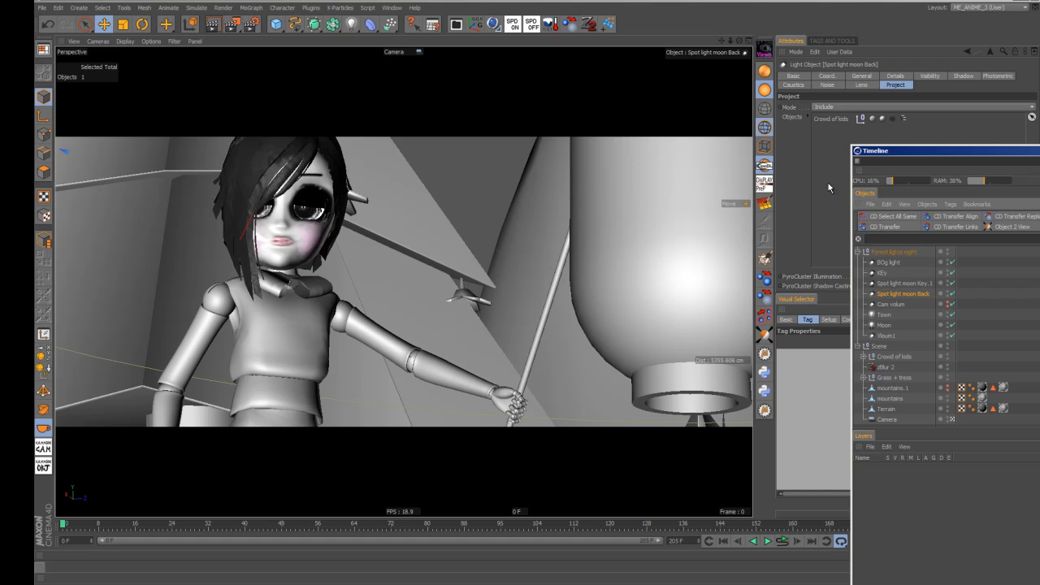
- Check the Project include settings of the remaining forest lights, from Cam volum down to Vloum1
{"action": "left_click", "coordinate": [892, 314]}
{"action": "left_click", "coordinate": [890, 308]}
{"action": "left_click", "coordinate": [887, 325]}
{"action": "left_click", "coordinate": [885, 334]}
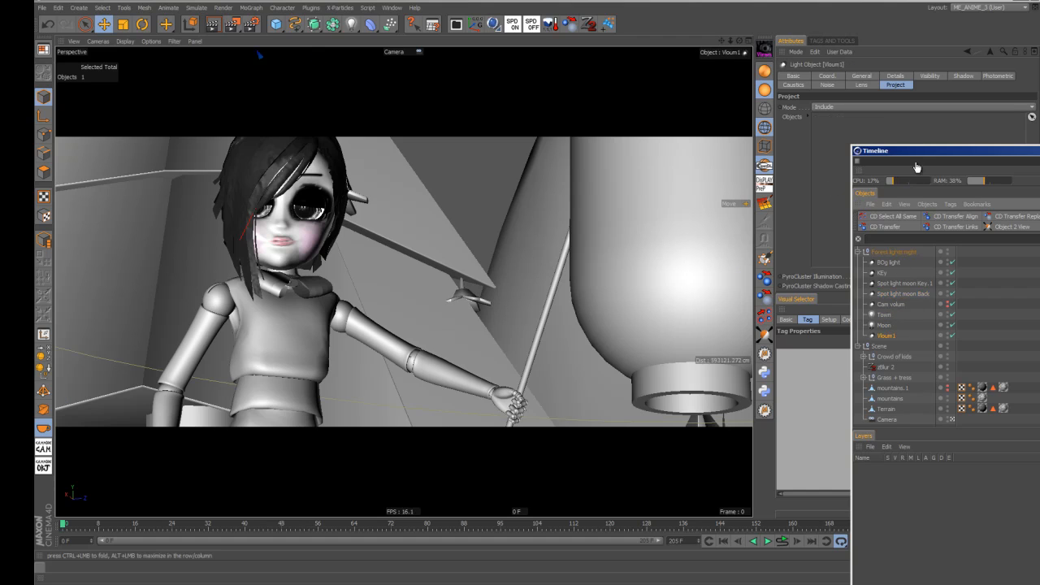
- Move the object list out of the way and render a preview of the camera view at frame 0
{"action": "left_click_drag", "start_coordinate": [952, 150], "coordinate": [1039, 131]}
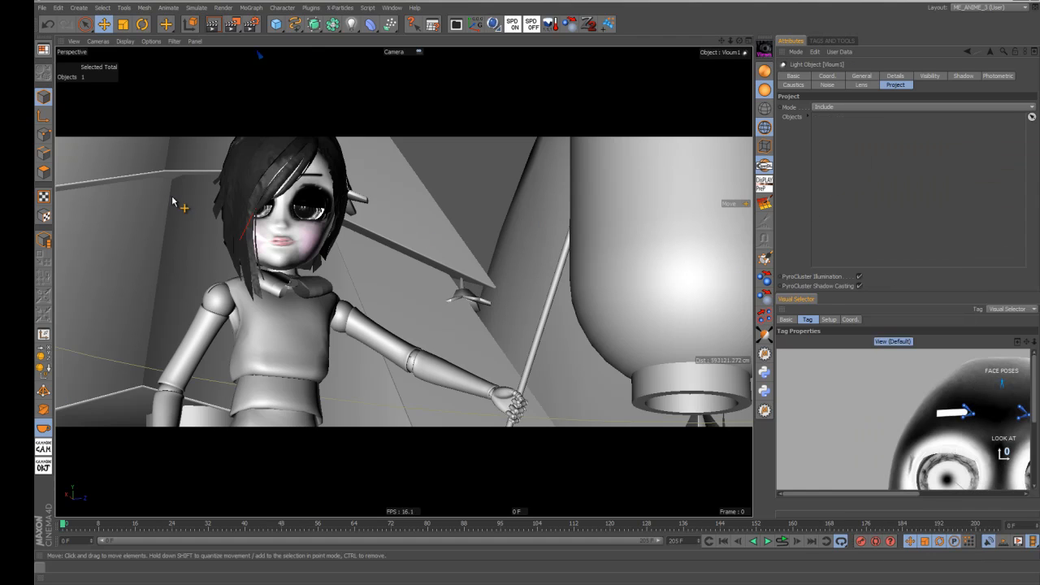
{"action": "left_click_drag", "start_coordinate": [299, 530], "coordinate": [63, 526]}
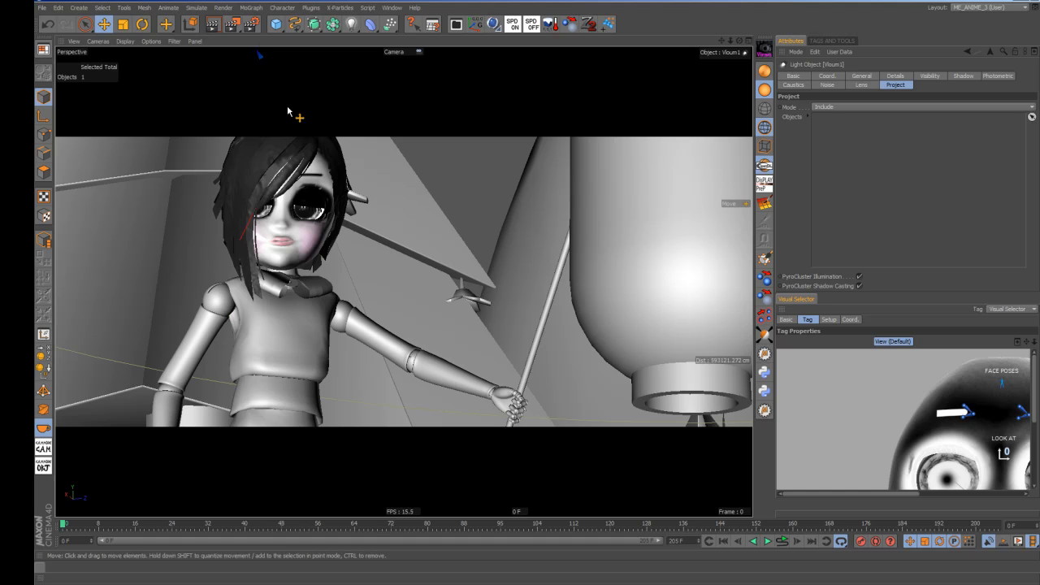
{"action": "left_click", "coordinate": [213, 24]}
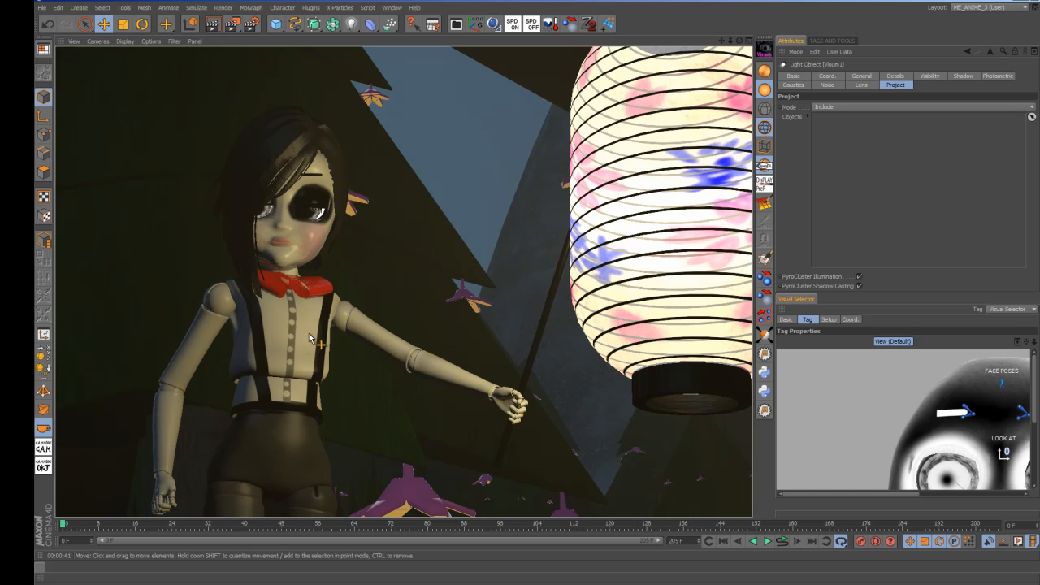
- Go to frame 138, select the character's chest object and bring it up close outside the shot camera
{"action": "left_click", "coordinate": [281, 525]}
{"action": "left_click_drag", "start_coordinate": [284, 525], "coordinate": [692, 525]}
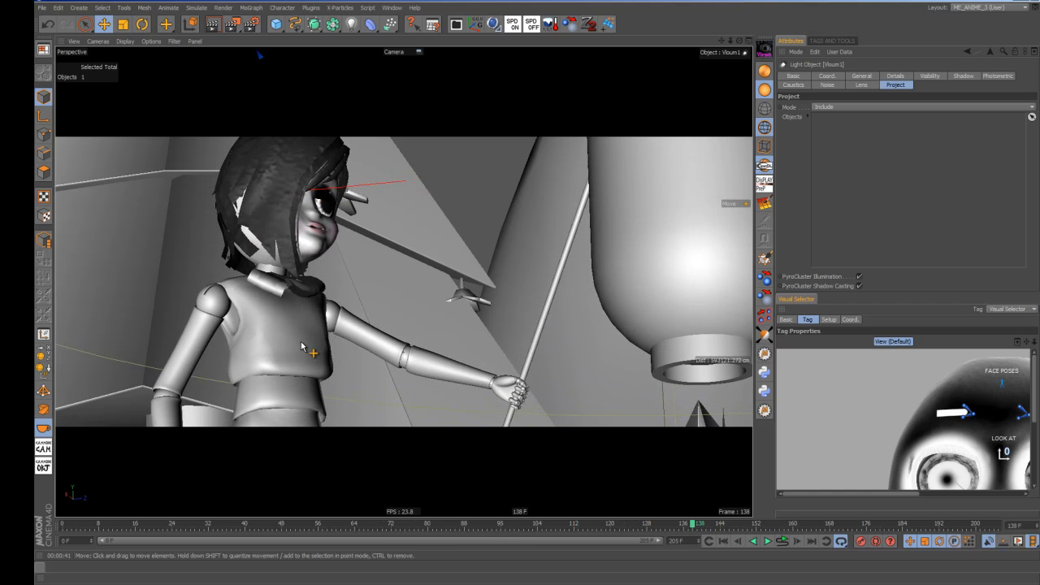
{"action": "left_click", "coordinate": [302, 343]}
{"action": "key", "text": "F1"}
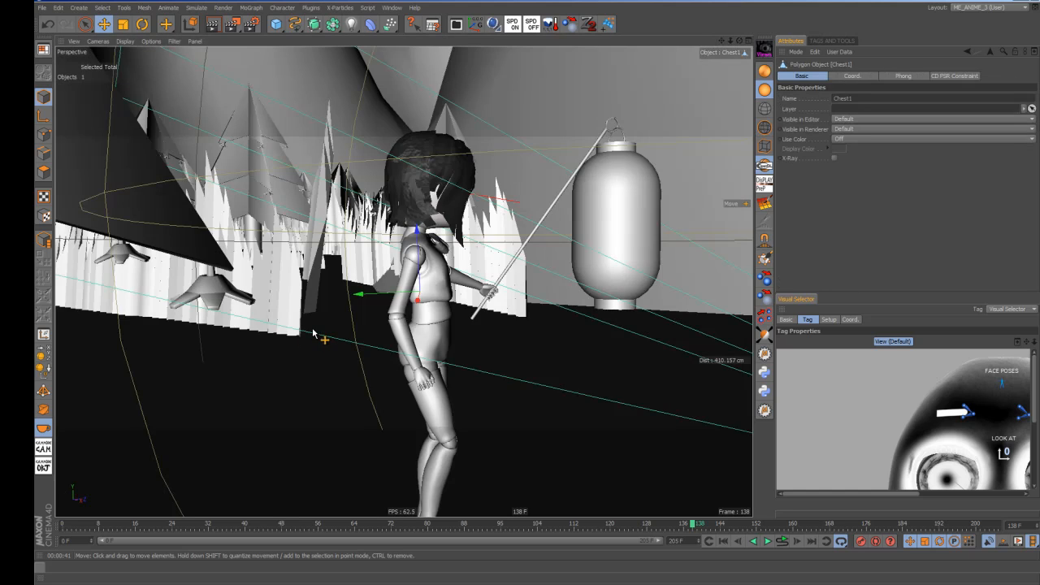
{"action": "key", "text": "s"}
{"action": "middle_click_drag", "start_coordinate": [393, 285], "coordinate": [390, 396], "text": "alt"}
{"action": "left_click_drag", "start_coordinate": [313, 325], "coordinate": [414, 318], "text": "alt"}
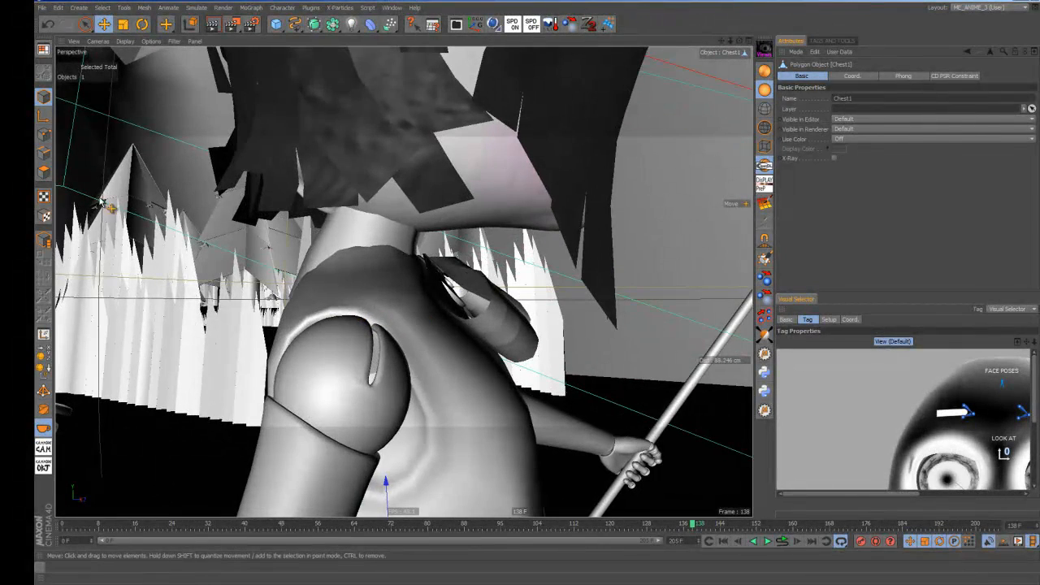
- Reshape the upper back and shoulder points of the chest mesh with the Brush in Smear mode, then return to model mode
{"action": "left_click", "coordinate": [44, 134]}
{"action": "left_click_drag", "start_coordinate": [341, 309], "coordinate": [394, 325], "text": "alt"}
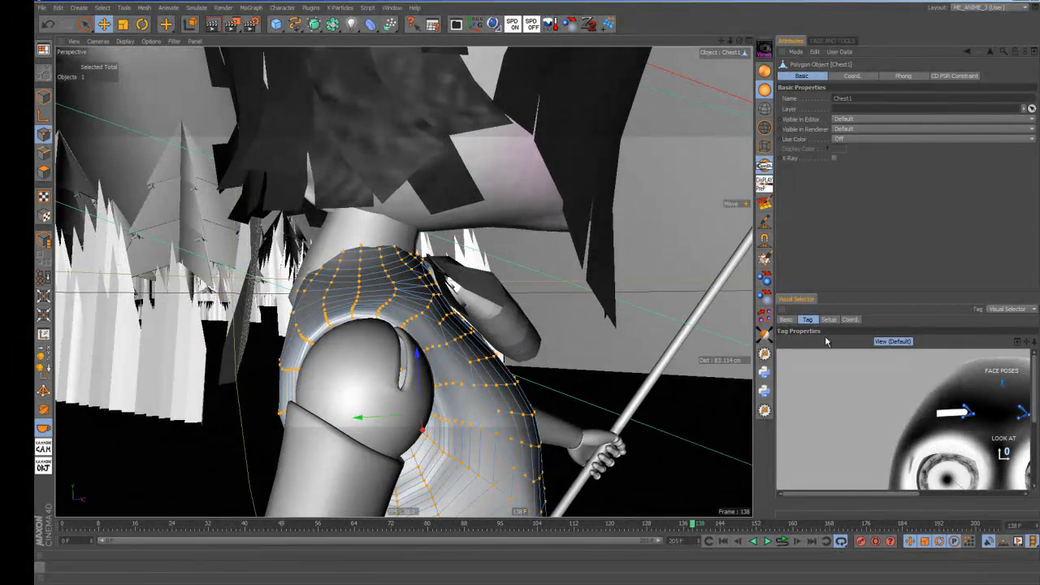
{"action": "left_click", "coordinate": [764, 221]}
{"action": "left_click", "coordinate": [834, 40]}
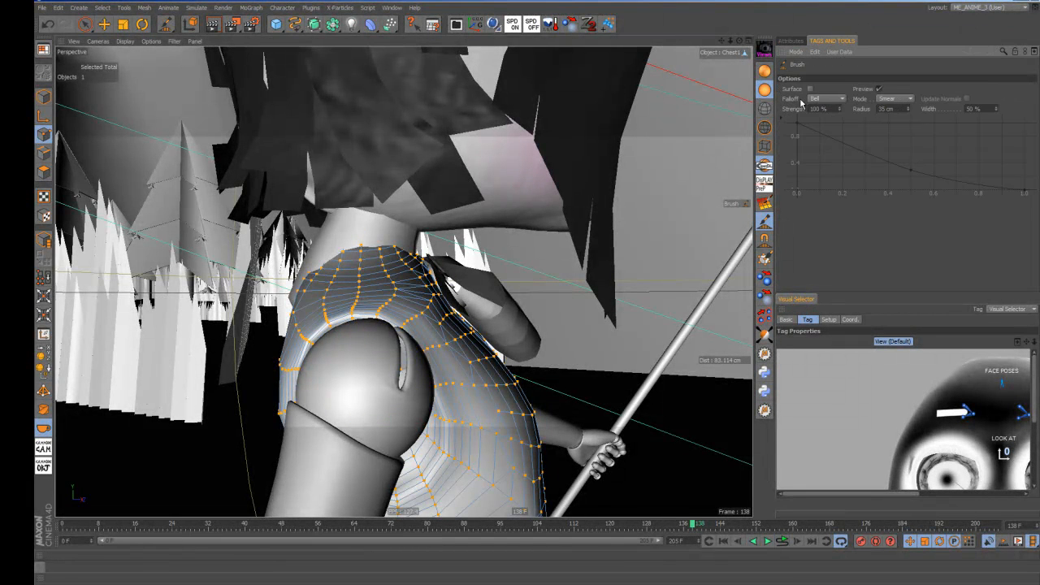
{"action": "mouse_move", "coordinate": [552, 241]}
{"action": "left_mouse_down", "text": "alt"}
{"action": "mouse_move", "coordinate": [492, 274]}
{"action": "mouse_move", "coordinate": [415, 261]}
{"action": "mouse_move", "coordinate": [434, 261]}
{"action": "left_mouse_up", "text": "alt"}
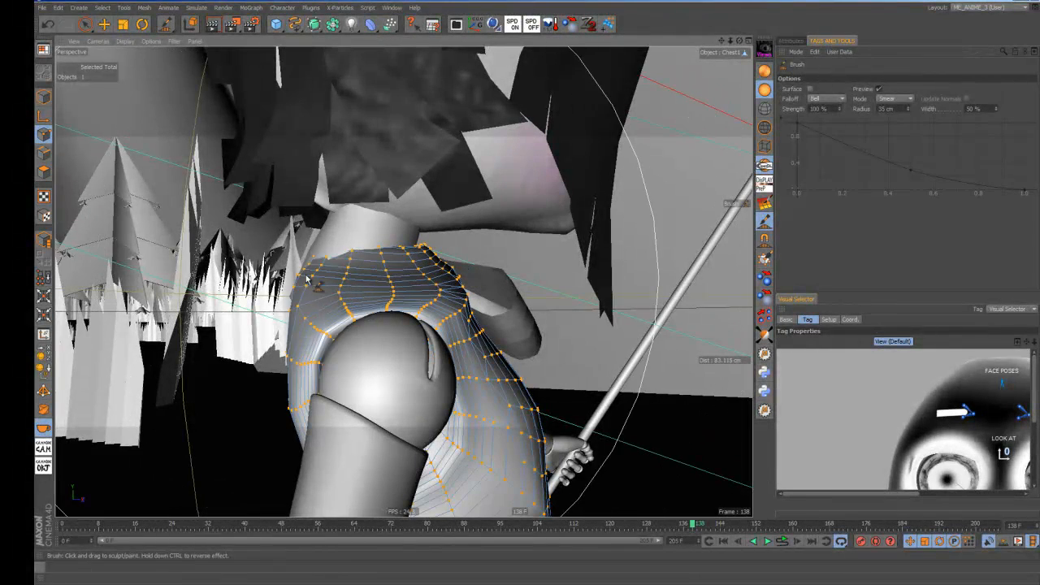
{"action": "mouse_move", "coordinate": [307, 278]}
{"action": "left_mouse_down", "text": "alt"}
{"action": "mouse_move", "coordinate": [506, 256]}
{"action": "mouse_move", "coordinate": [450, 254]}
{"action": "left_mouse_up", "text": "alt"}
{"action": "mouse_move", "coordinate": [378, 254]}
{"action": "left_mouse_down", "text": "alt"}
{"action": "mouse_move", "coordinate": [364, 260]}
{"action": "mouse_move", "coordinate": [328, 245]}
{"action": "mouse_move", "coordinate": [515, 307]}
{"action": "mouse_move", "coordinate": [475, 286]}
{"action": "left_mouse_up", "text": "alt"}
{"action": "left_click", "coordinate": [43, 97]}
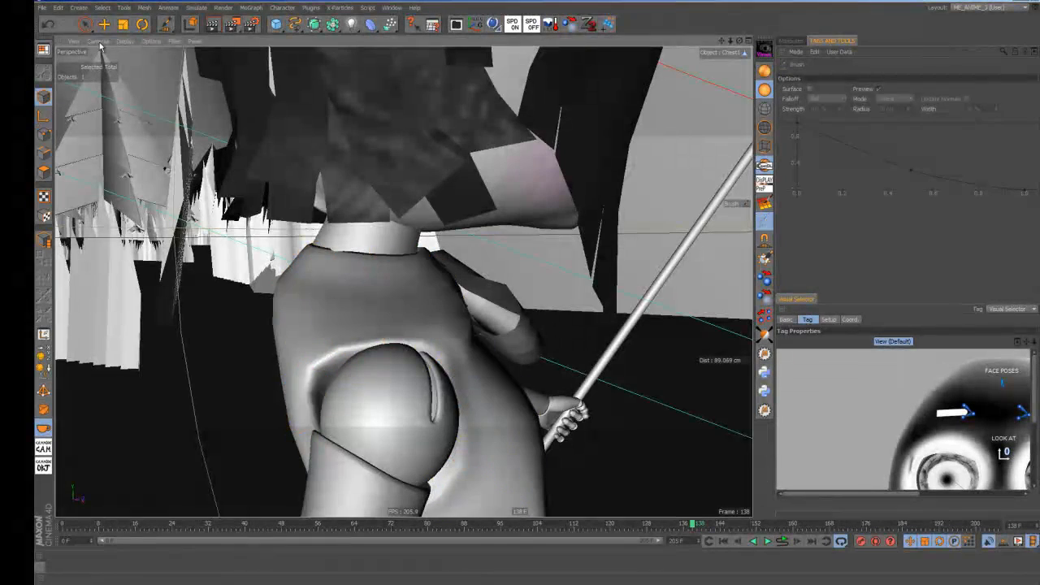
{"action": "left_click", "coordinate": [105, 25]}
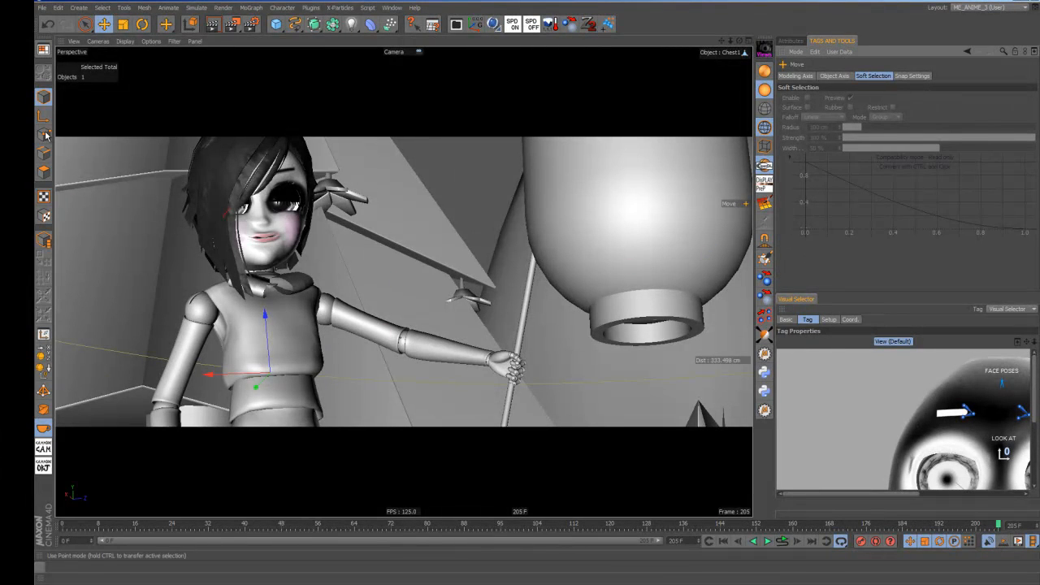
- Turn the scene's generators on and move to the last frame, 205
{"action": "left_click", "coordinate": [44, 409]}
{"action": "left_click", "coordinate": [44, 392]}
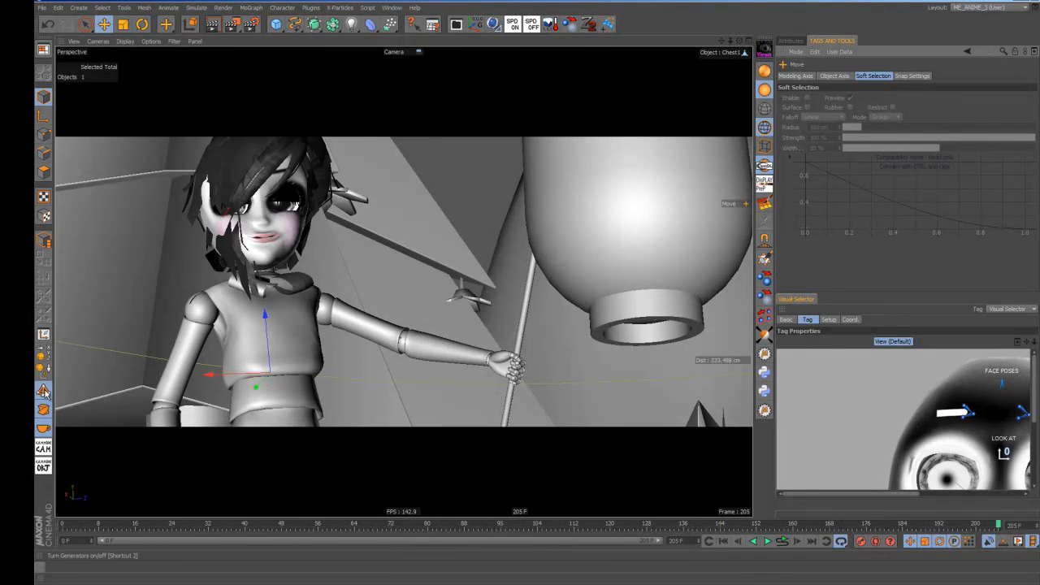
{"action": "left_click_drag", "start_coordinate": [710, 526], "coordinate": [1001, 499]}
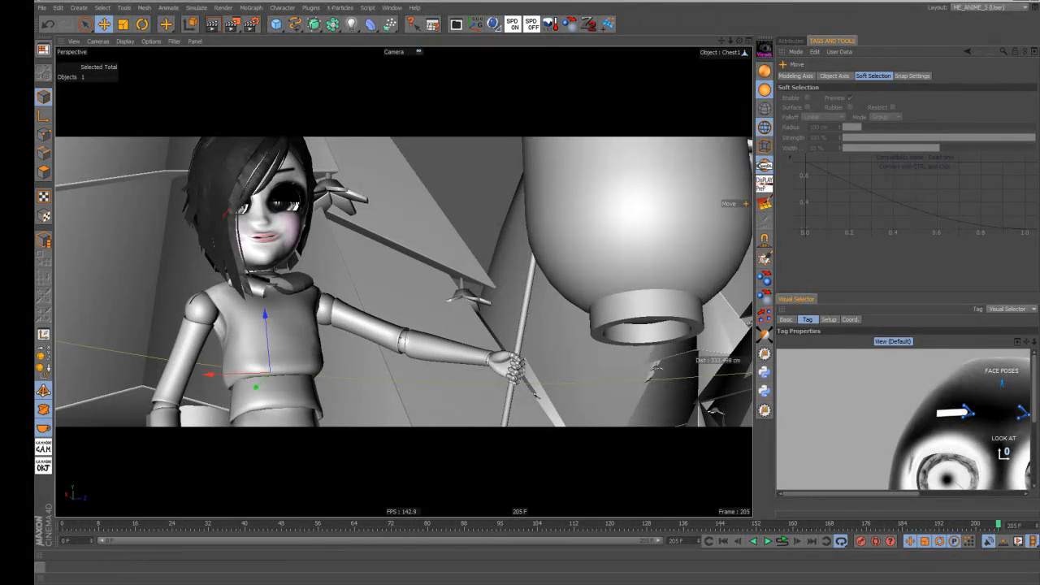
- Enable the zBlur 2 effect and set anti-aliasing to Best in the render settings, then check the save options
{"action": "left_click_drag", "start_coordinate": [0, 72], "coordinate": [240, 74]}
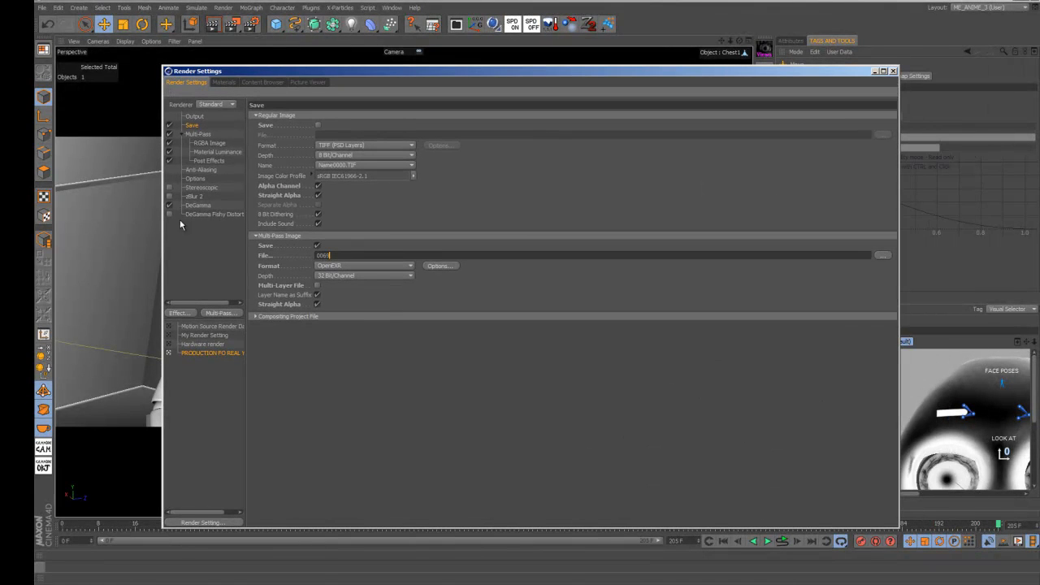
{"action": "left_click", "coordinate": [192, 198]}
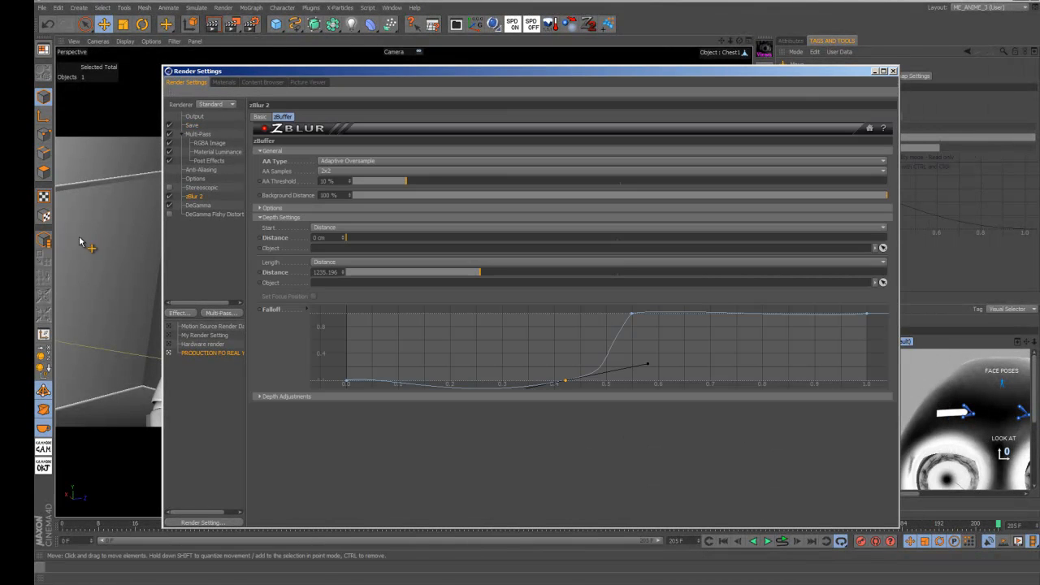
{"action": "left_click", "coordinate": [203, 170]}
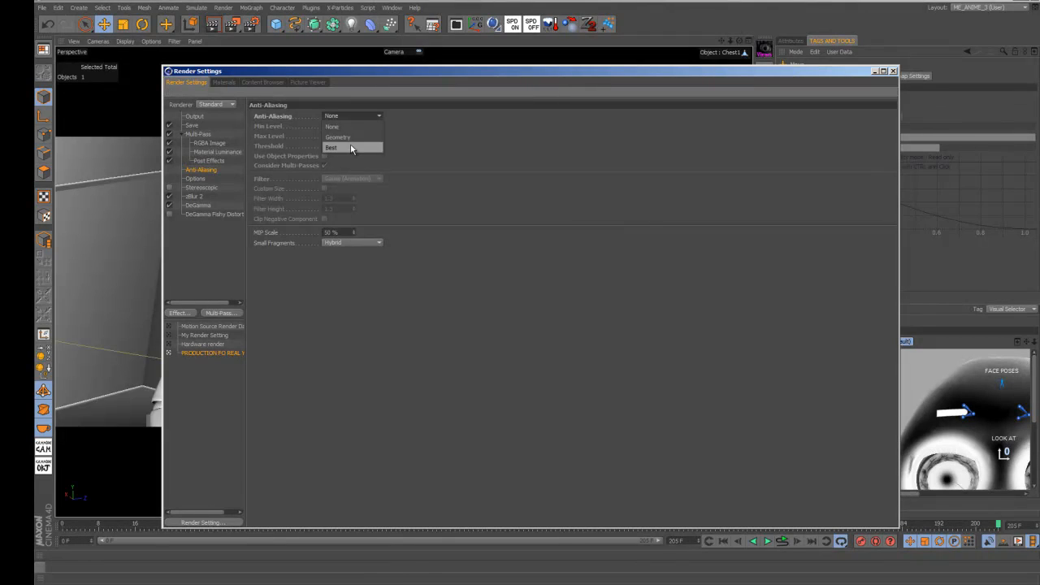
{"action": "left_click", "coordinate": [192, 126]}
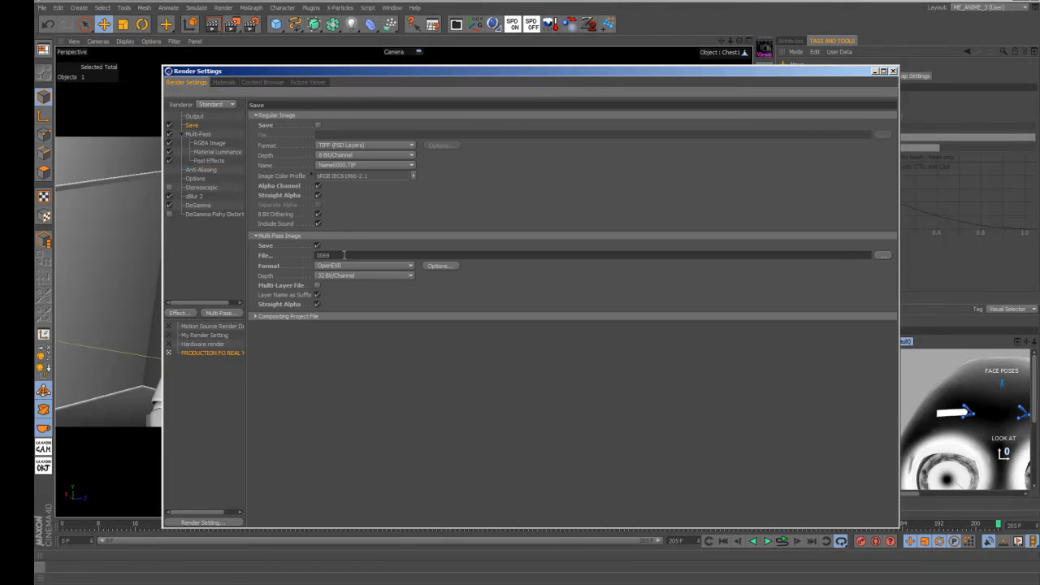
{"action": "left_click_drag", "start_coordinate": [477, 71], "coordinate": [34, 85]}
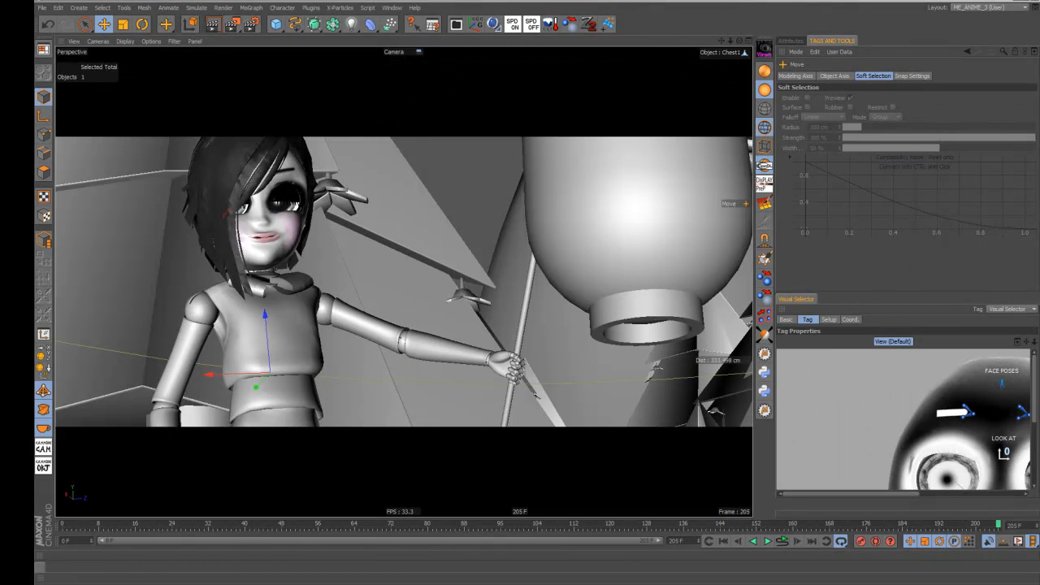
- Save the project as 0069 in a new folder named 0069 on R13 Server (Y:)
{"action": "left_click", "coordinate": [44, 8]}
{"action": "left_click", "coordinate": [70, 96]}
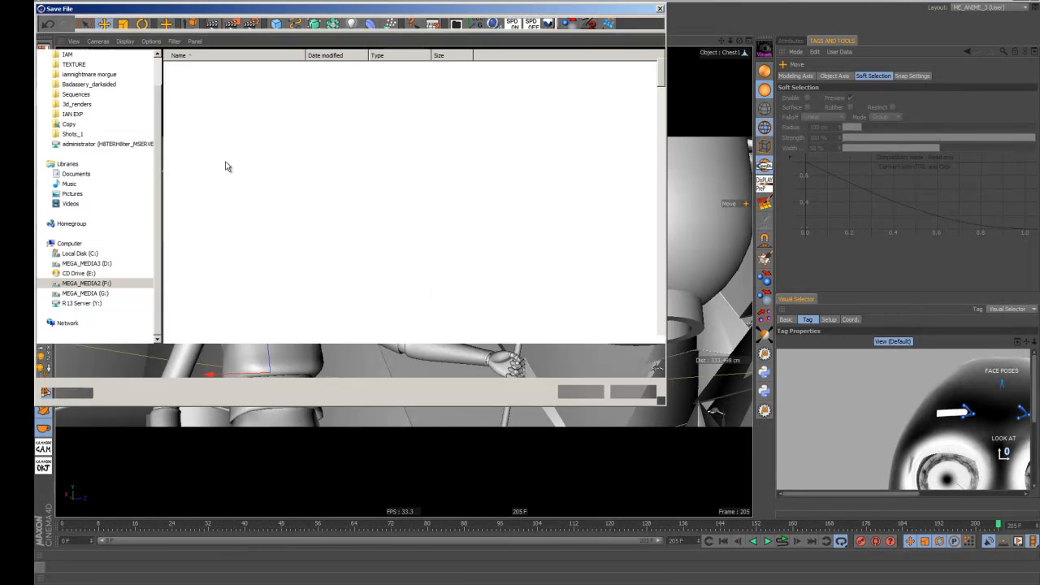
{"action": "left_click", "coordinate": [109, 145]}
{"action": "right_click", "coordinate": [497, 228]}
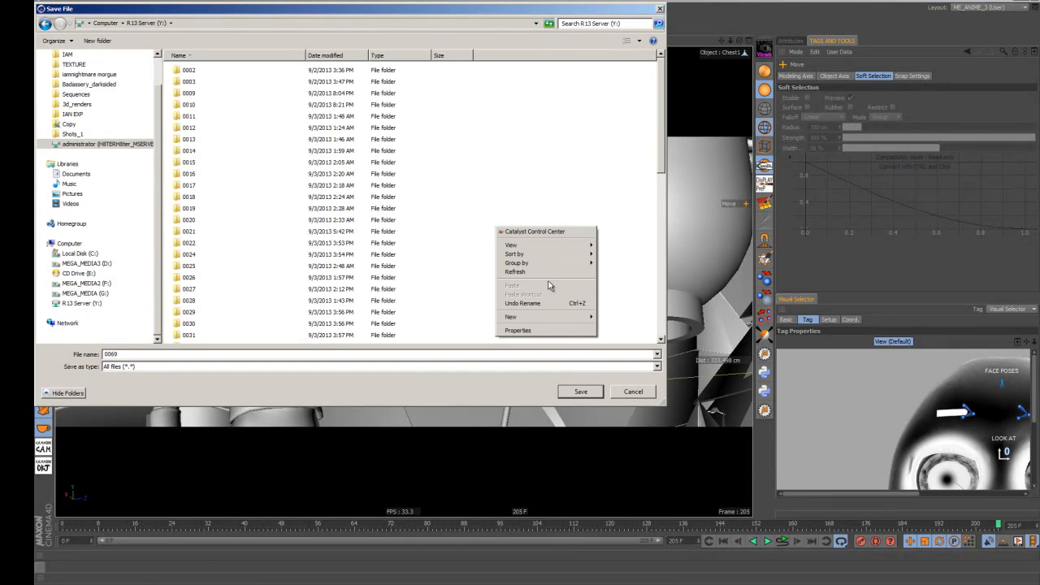
{"action": "mouse_move", "coordinate": [568, 317]}
{"action": "left_click", "coordinate": [617, 320]}
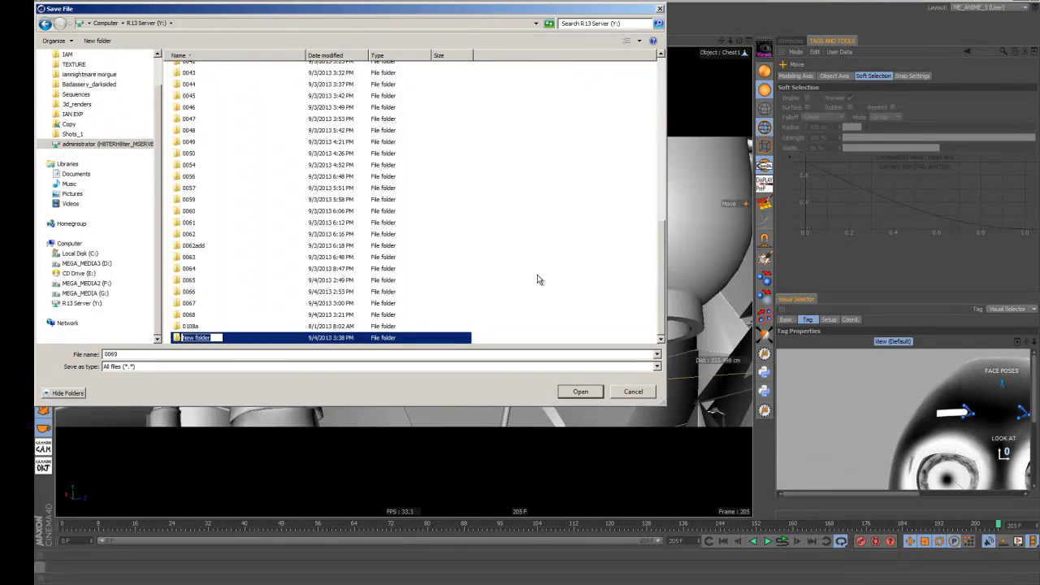
{"action": "type", "text": "0069"}
{"action": "key", "text": "Return"}
{"action": "double_click", "coordinate": [186, 340]}
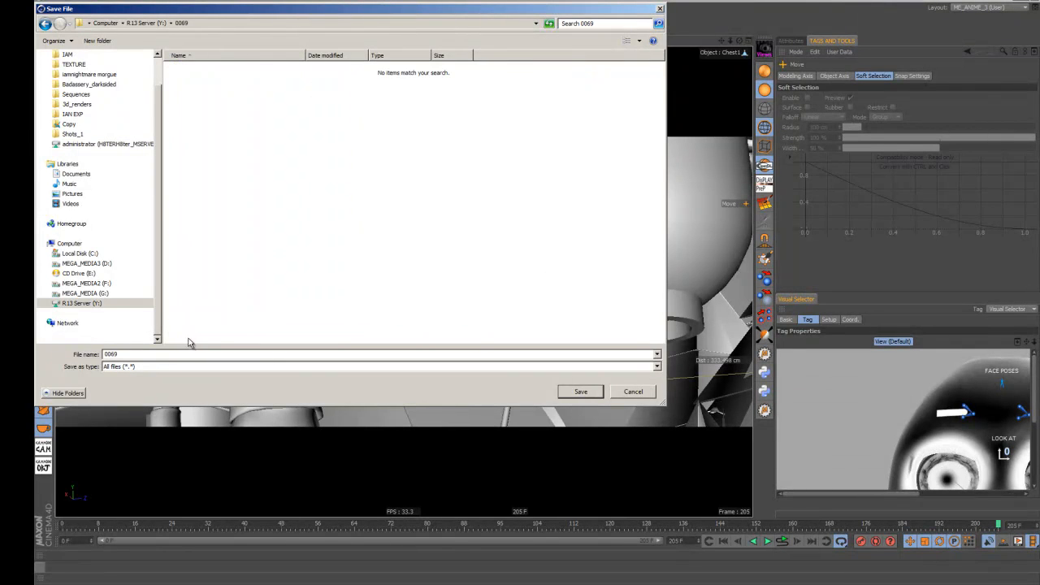
{"action": "left_click", "coordinate": [578, 392]}
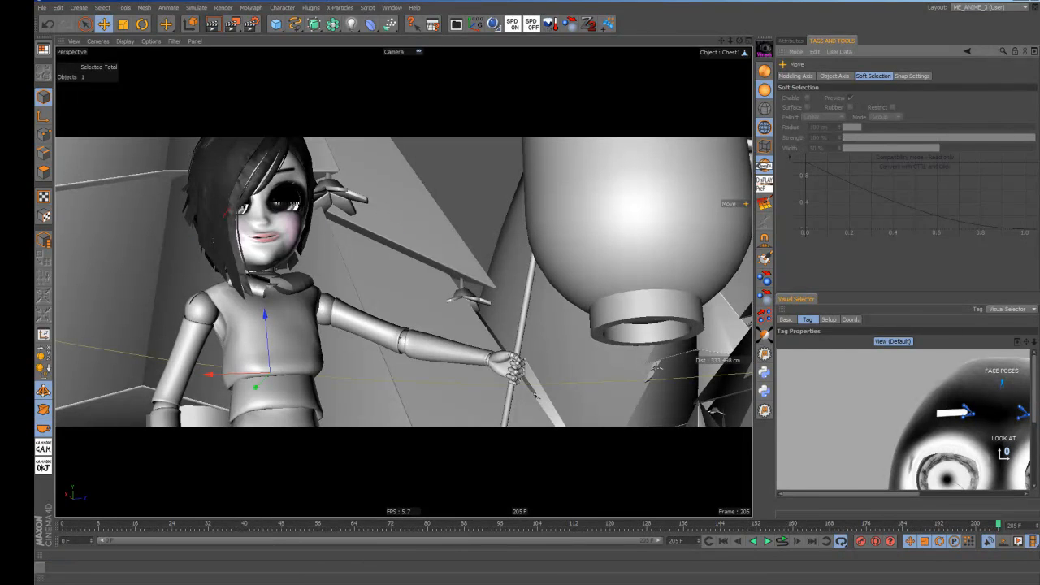
- Review the Options, DeGamma, zBlur 2 and Anti-Aliasing pages of the production render settings
{"action": "key", "text": "ctrl+b"}
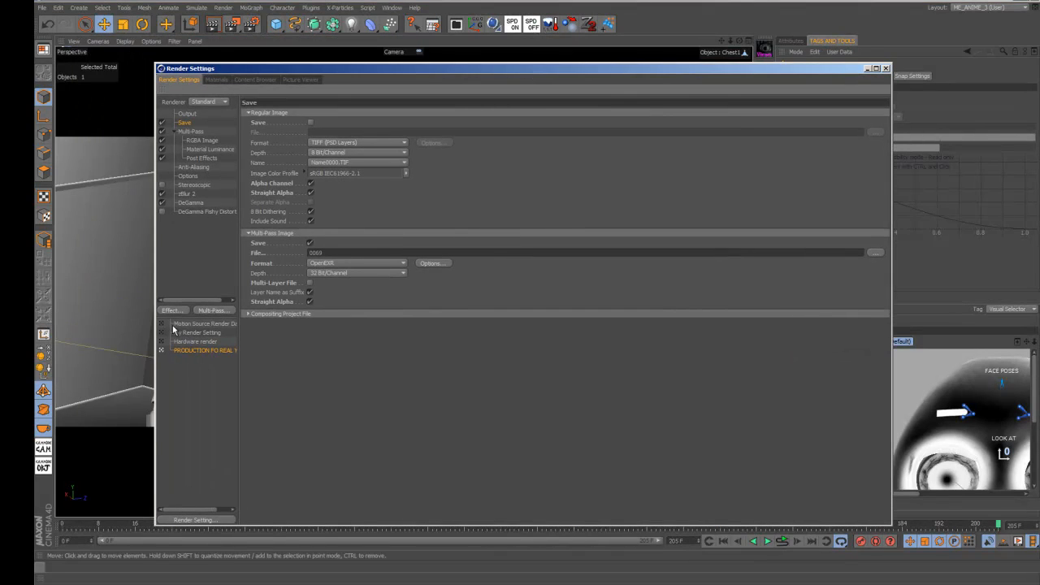
{"action": "left_click", "coordinate": [45, 9]}
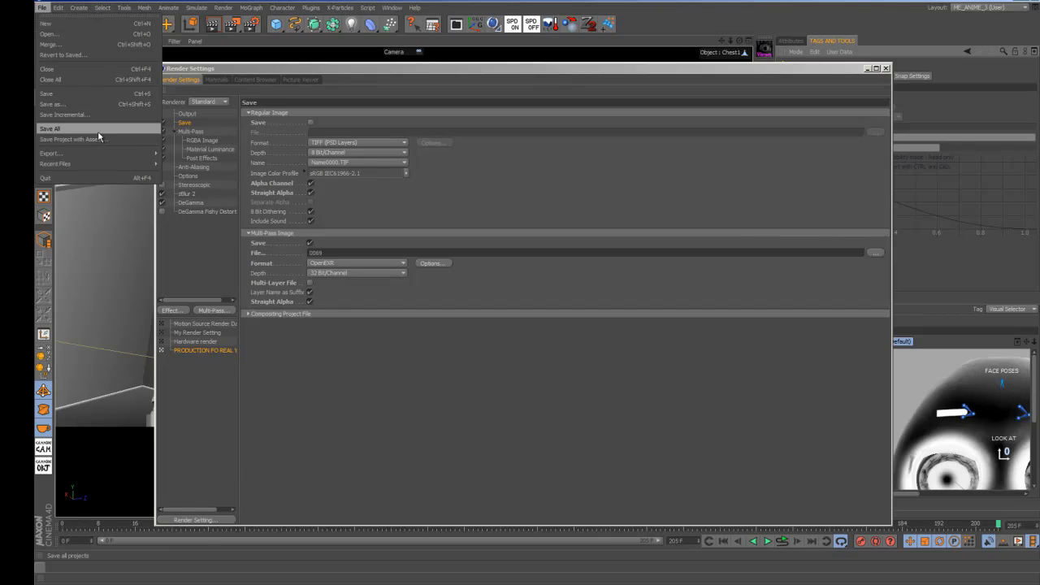
{"action": "left_click", "coordinate": [364, 398]}
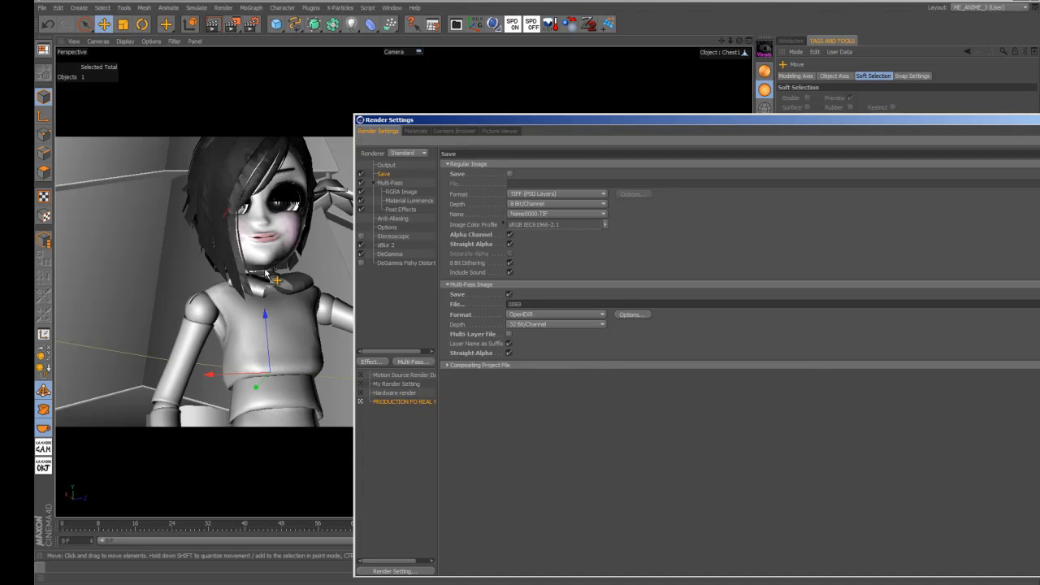
{"action": "left_click", "coordinate": [390, 229]}
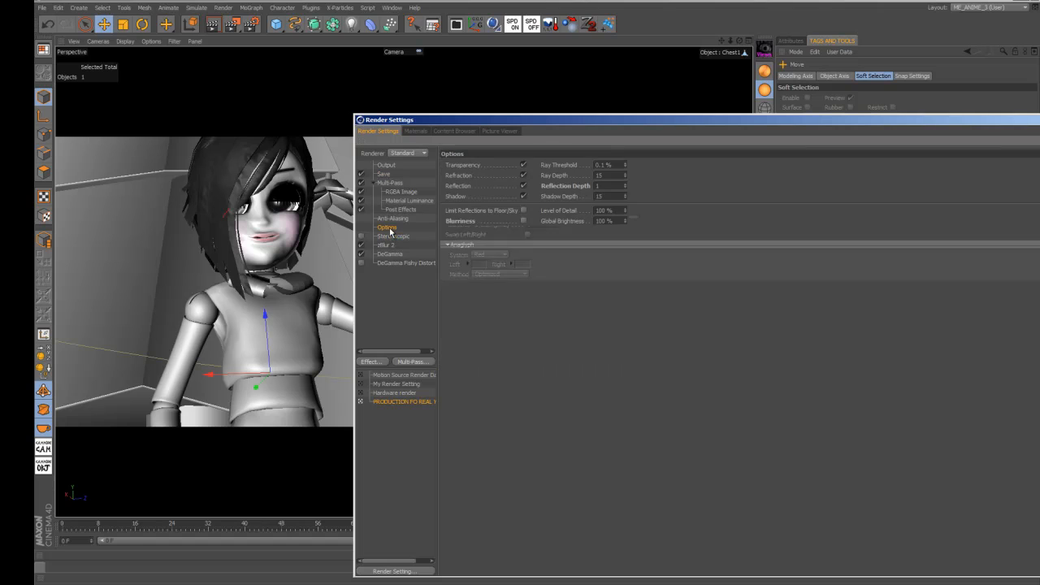
{"action": "left_click", "coordinate": [390, 263]}
{"action": "left_click", "coordinate": [390, 254]}
{"action": "left_click", "coordinate": [390, 245]}
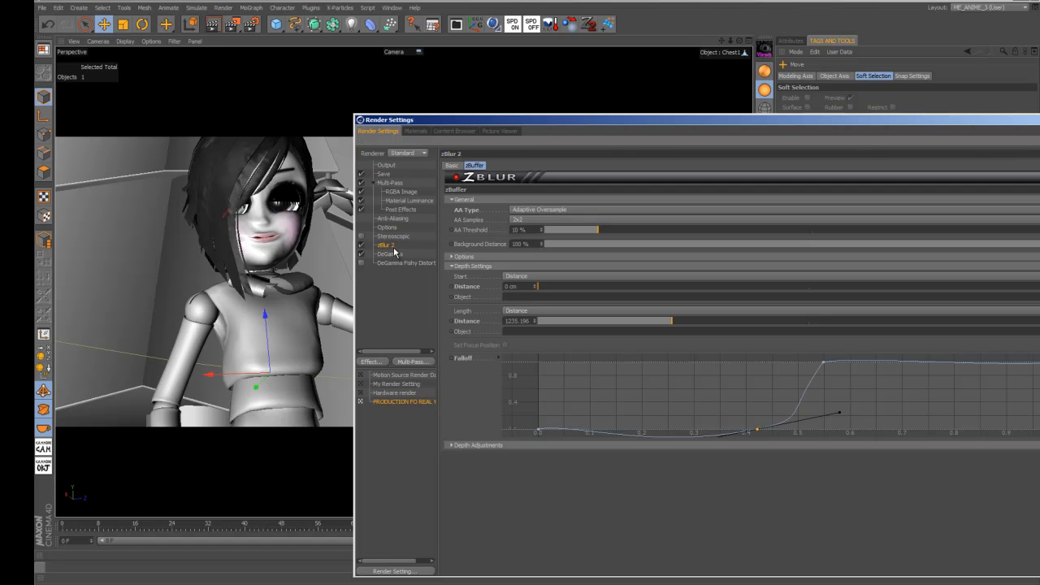
{"action": "left_click", "coordinate": [391, 226]}
{"action": "left_click", "coordinate": [393, 220]}
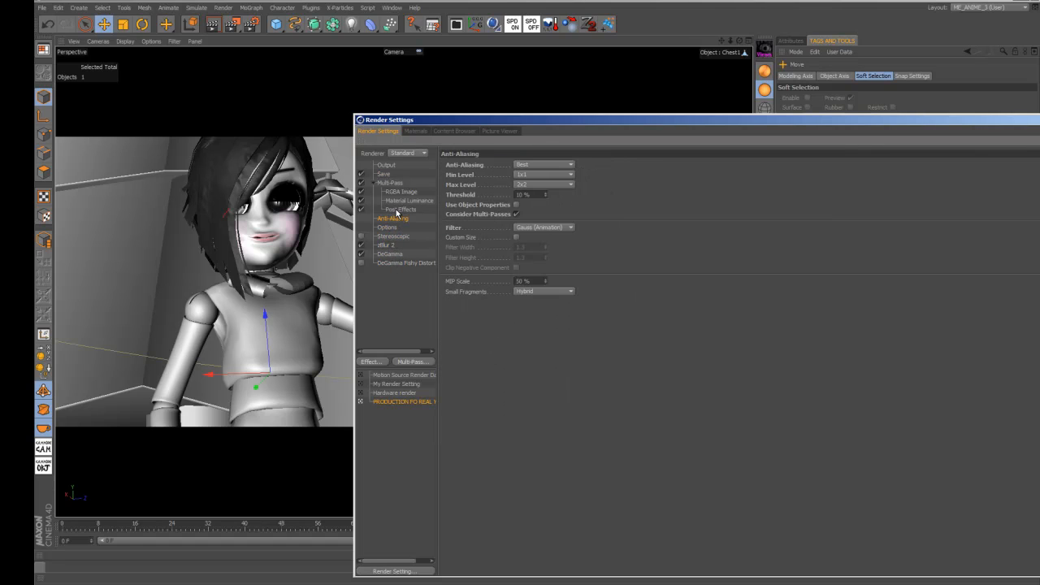
{"action": "left_click_drag", "start_coordinate": [445, 123], "coordinate": [610, 171]}
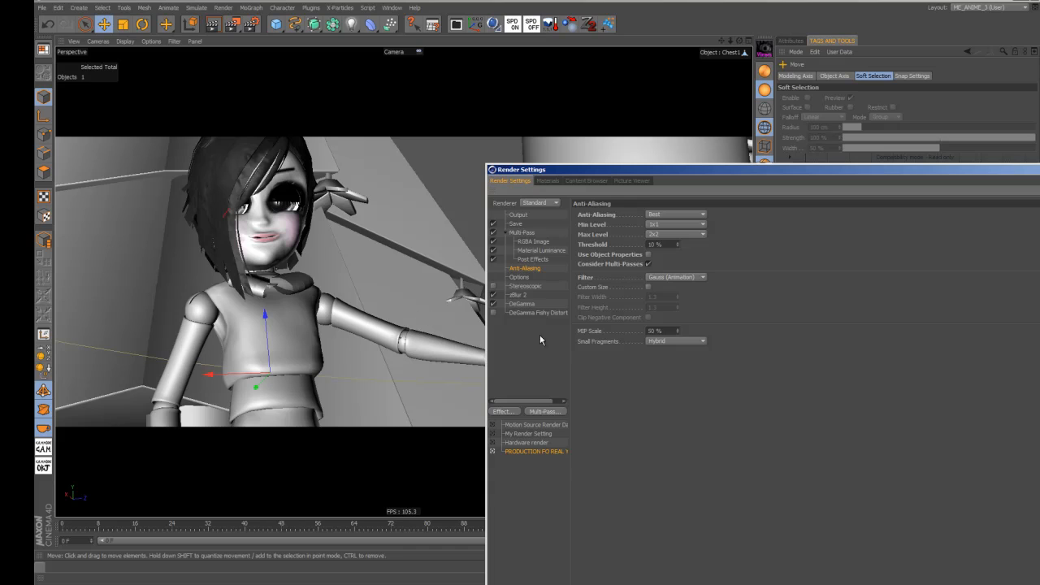
{"action": "left_click_drag", "start_coordinate": [605, 170], "coordinate": [542, 148]}
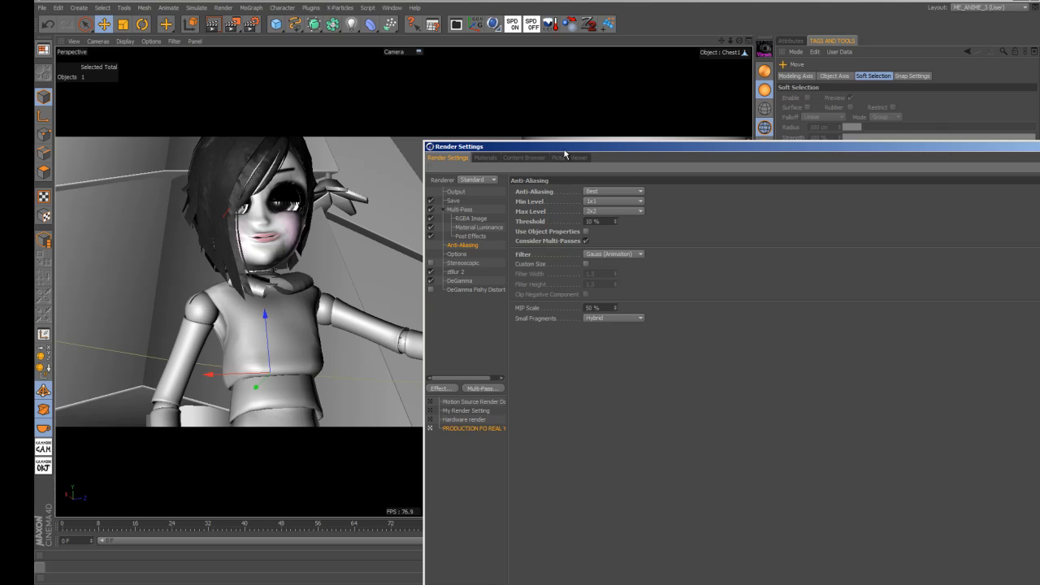
{"action": "left_click_drag", "start_coordinate": [565, 151], "coordinate": [492, 115]}
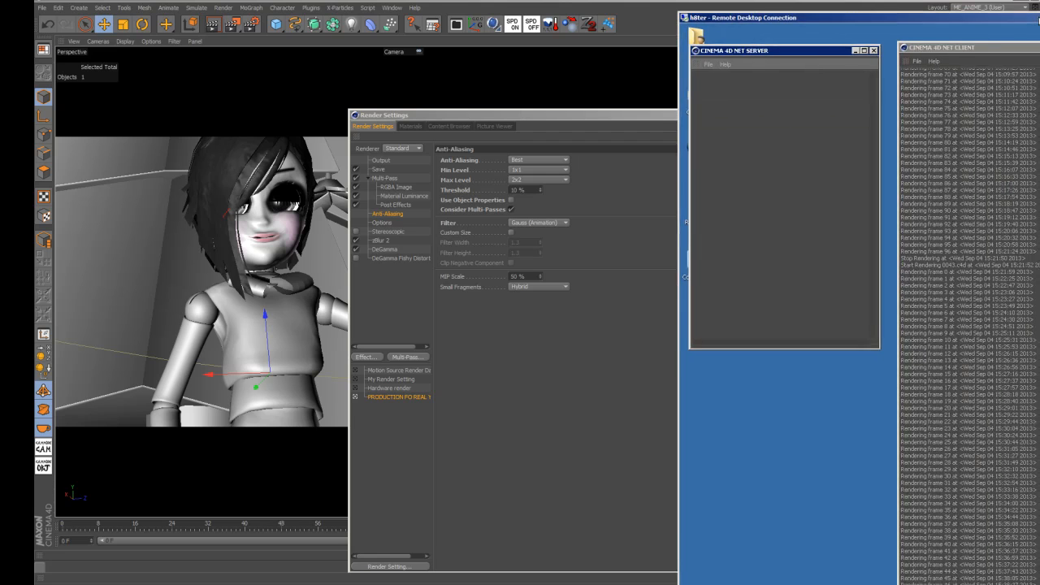
- Switch to the remote desktop and check the Clients and Jobs pages of Cinema 4D NET Render
{"action": "left_click_drag", "start_coordinate": [1039, 24], "coordinate": [564, 19]}
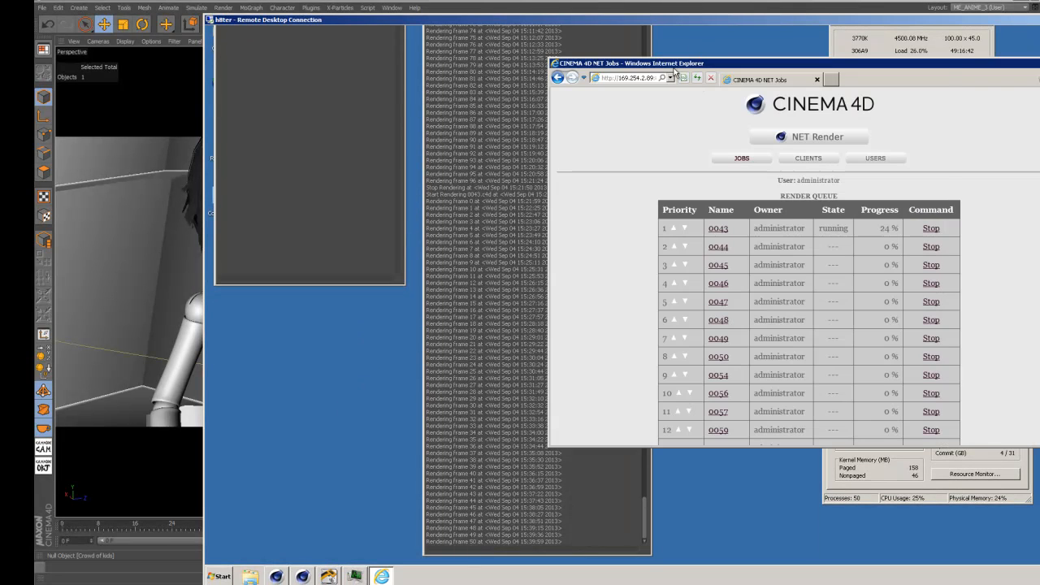
{"action": "mouse_move", "coordinate": [673, 67]}
{"action": "left_mouse_down"}
{"action": "mouse_move", "coordinate": [660, 53]}
{"action": "mouse_move", "coordinate": [678, 54]}
{"action": "left_mouse_up"}
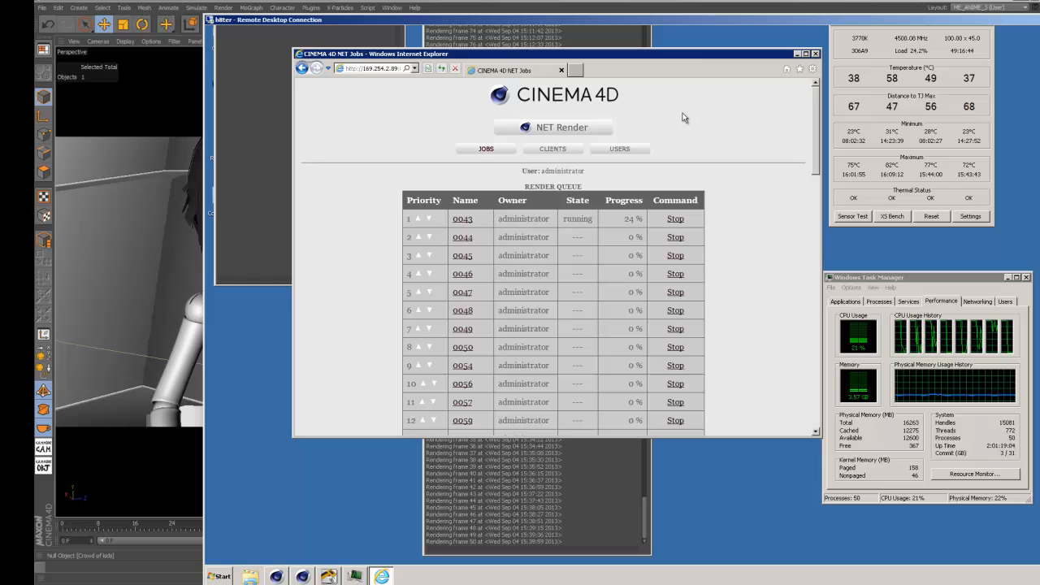
{"action": "left_click", "coordinate": [553, 150]}
{"action": "left_click", "coordinate": [486, 148]}
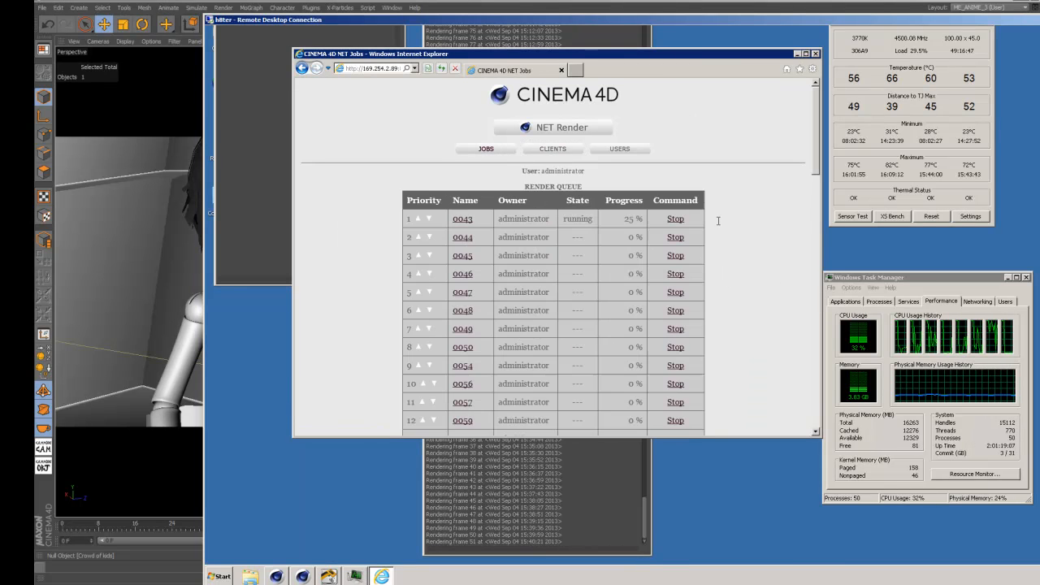
- Start the 0069 job in the NET Render jobs list
{"action": "scroll", "coordinate": [731, 243], "scroll_direction": "down", "scroll_amount": 10}
{"action": "scroll", "coordinate": [726, 247], "scroll_direction": "down", "scroll_amount": 5}
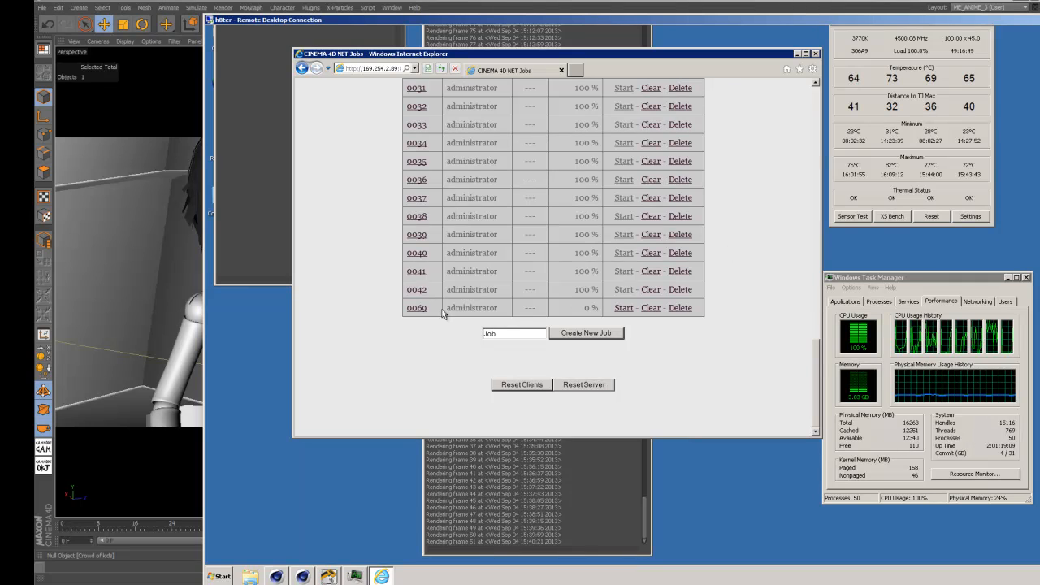
{"action": "left_click", "coordinate": [622, 308]}
{"action": "scroll", "coordinate": [550, 298], "scroll_direction": "down", "scroll_amount": 10}
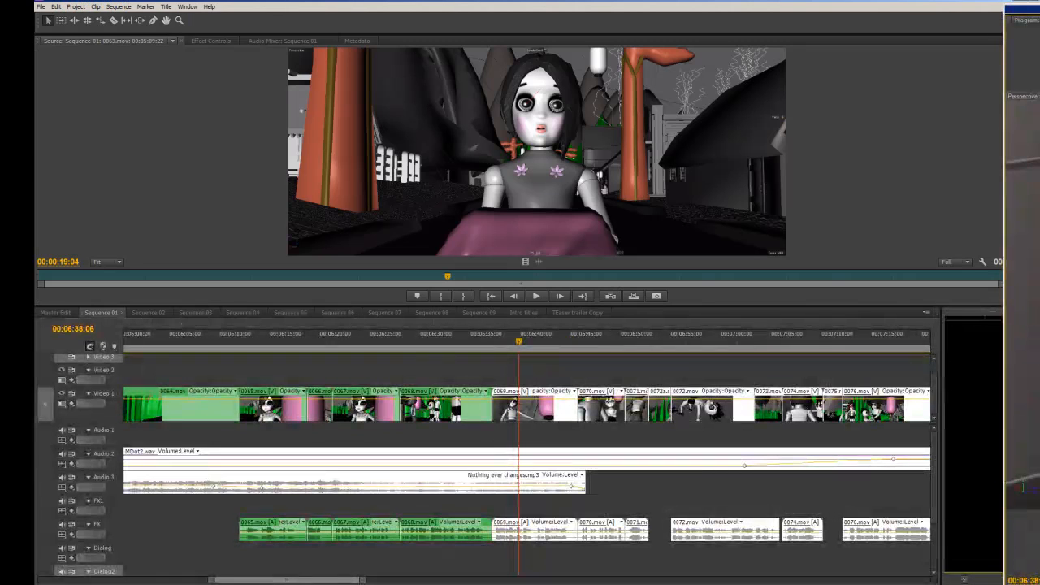
- Switch to Premiere Pro and set the label of the 0069.mov clip in Sequence 01 to Sent to render, leaving it deselected
{"action": "left_click", "coordinate": [517, 413]}
{"action": "right_click", "coordinate": [530, 406]}
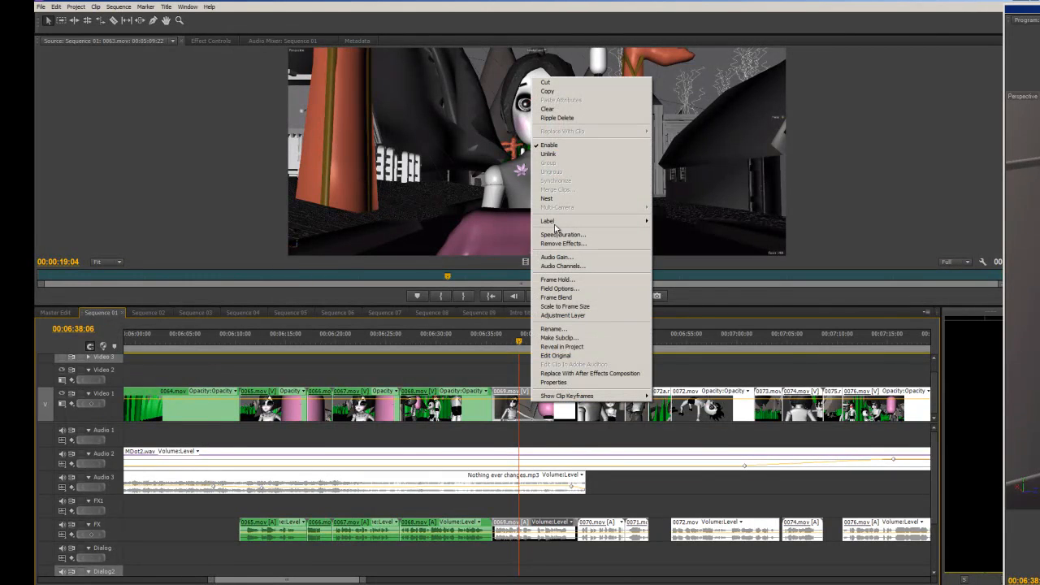
{"action": "mouse_move", "coordinate": [555, 221]}
{"action": "left_click", "coordinate": [684, 283]}
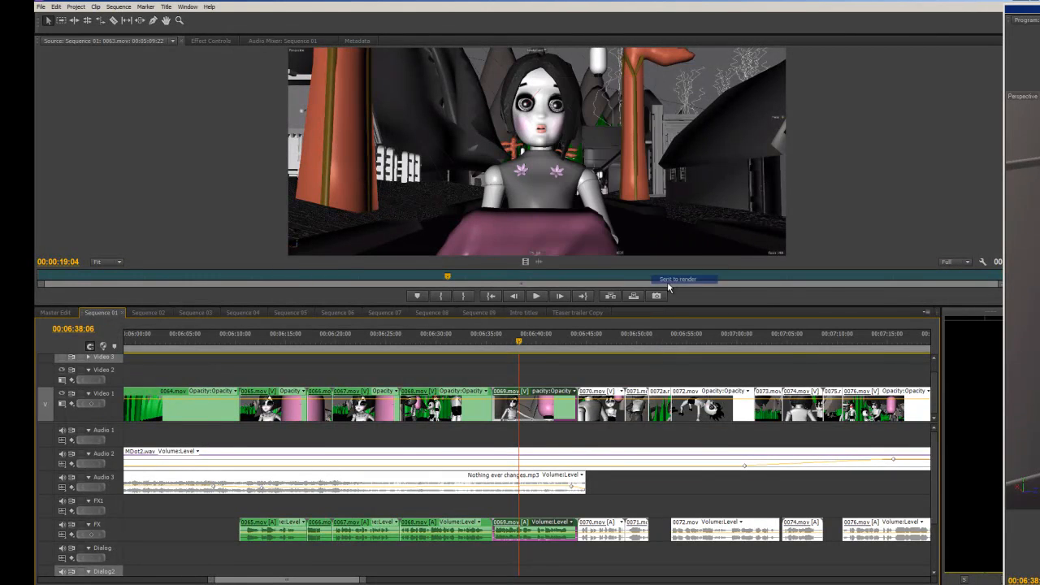
{"action": "left_click", "coordinate": [533, 378]}
- Move the Sequence 01 playhead to 00:06:46:21 and open the 0070.mov clip in the source monitor
{"action": "left_click_drag", "start_coordinate": [550, 340], "coordinate": [605, 343]}
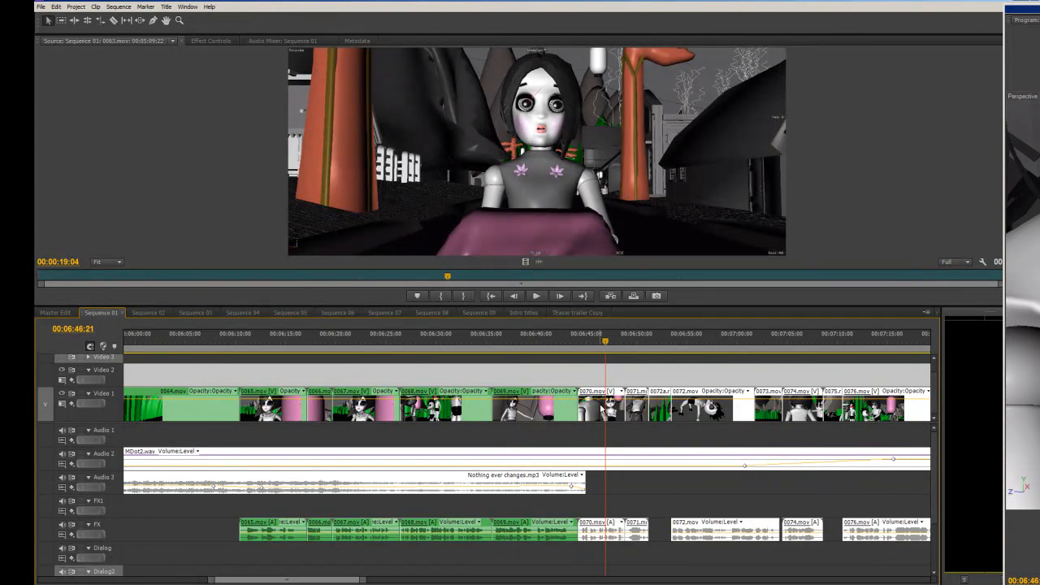
{"action": "double_click", "coordinate": [603, 411]}
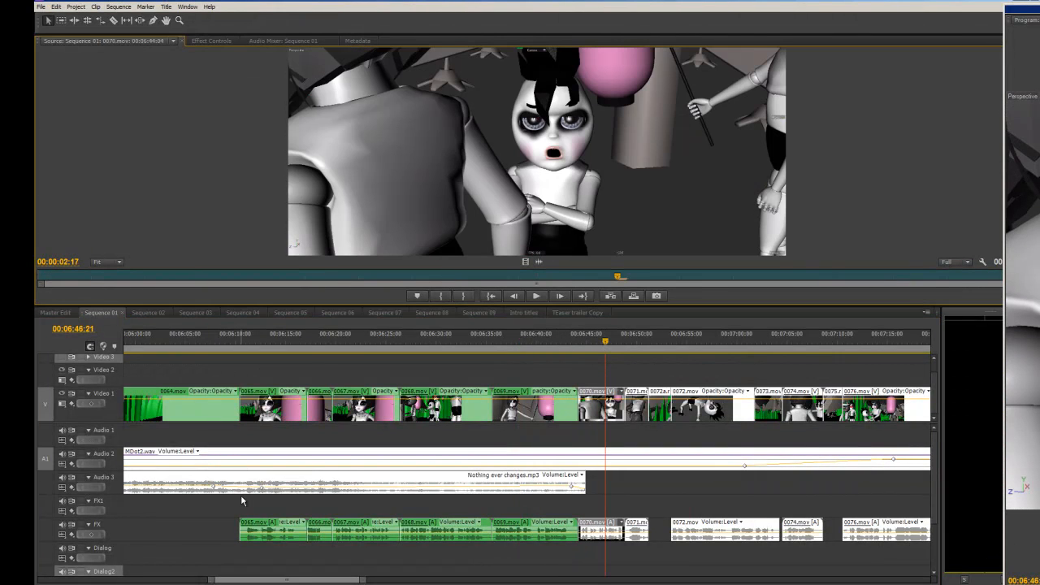